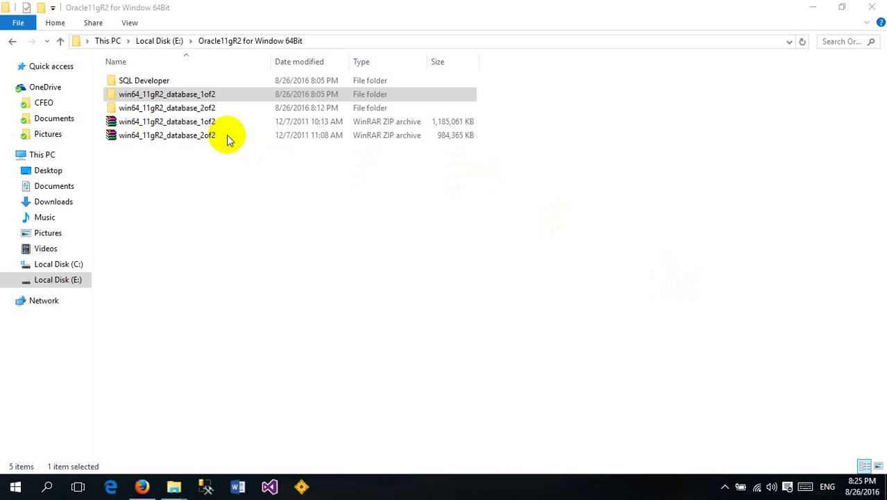
Compare the file sizes of the win64_11gR2_database 1of2 and 2of2 zip archives, then bring Firefox forward
left_click(184, 126)
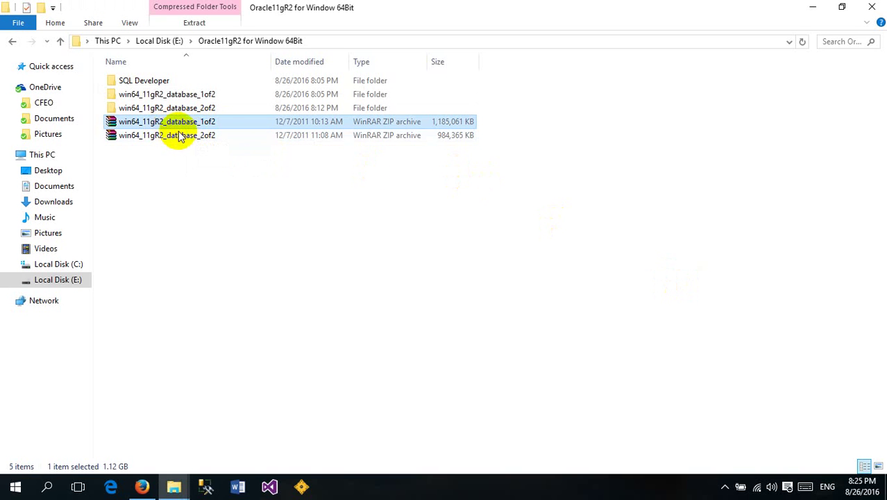
left_click(193, 137)
left_click(198, 126)
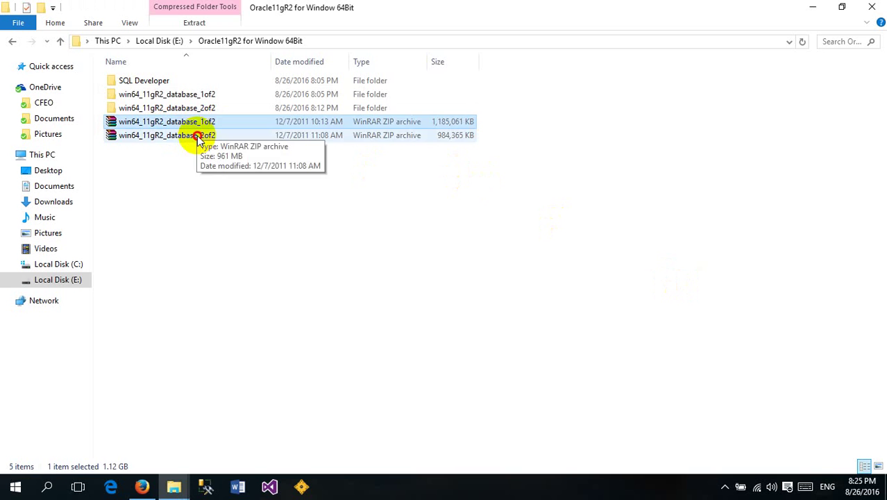
left_click(198, 131)
left_click(200, 125)
left_click(199, 135)
left_click(175, 122)
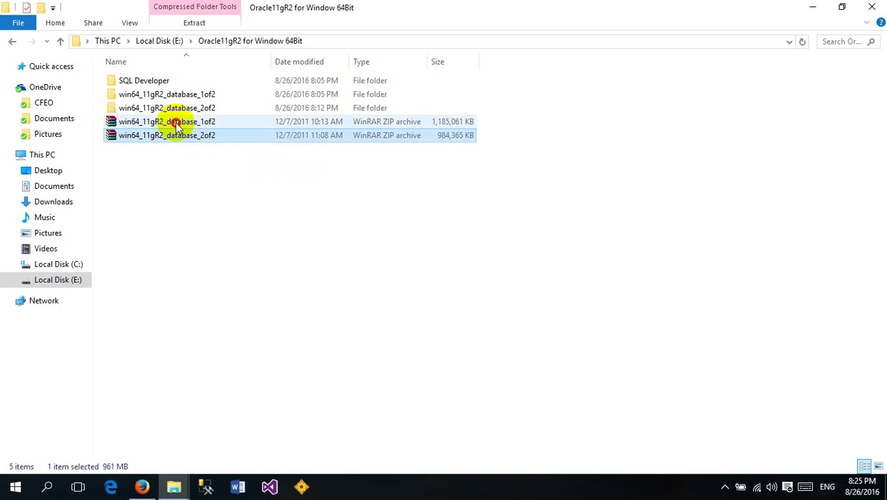
left_click(182, 137)
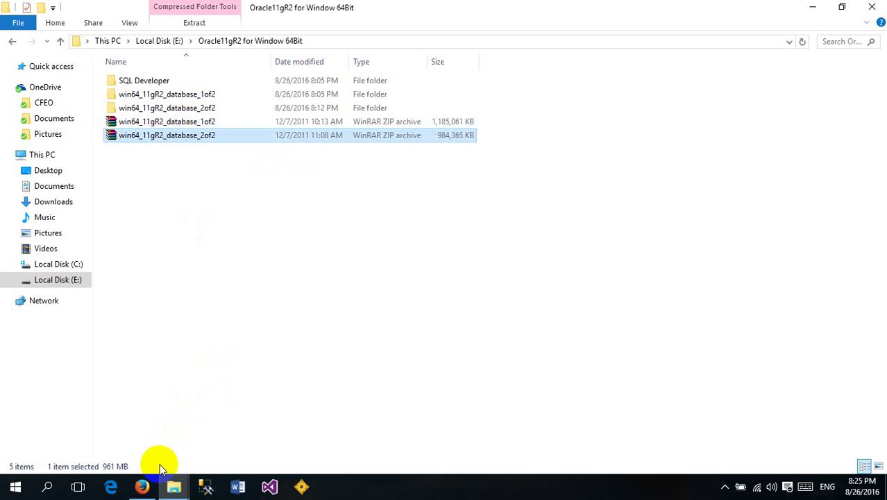
left_click(142, 486)
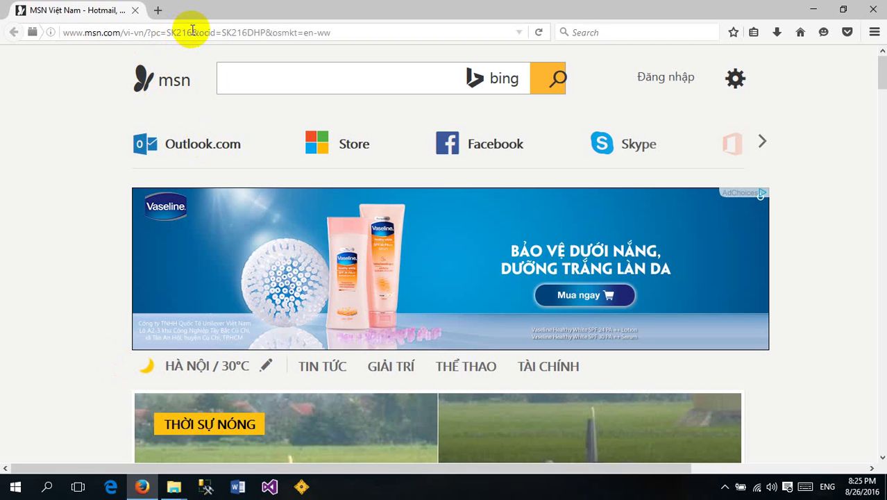
left_click(192, 30)
type("www.orac")
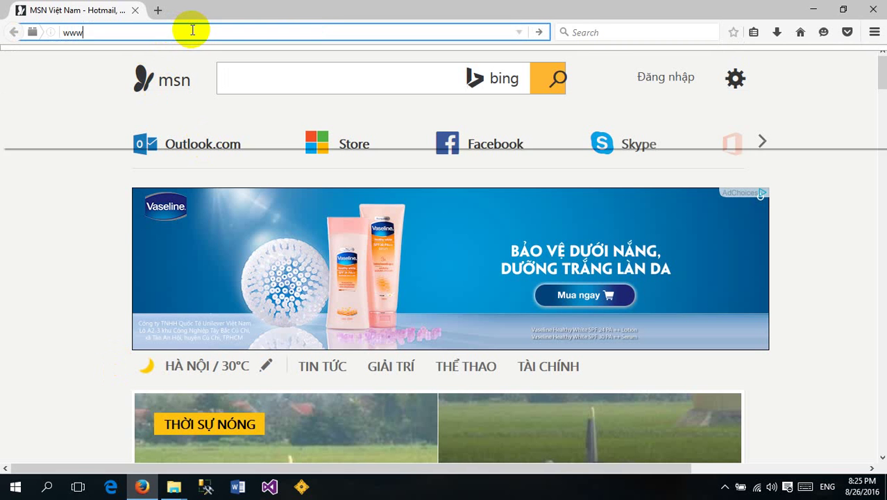
key("Return")
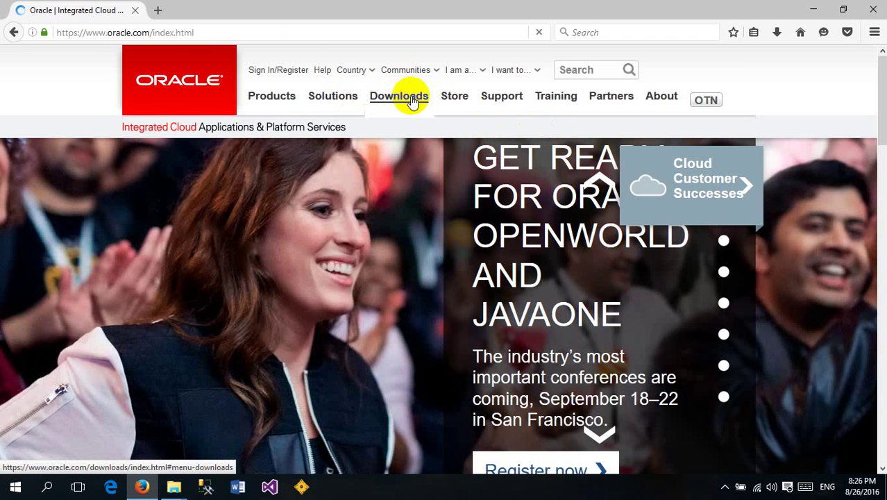
left_click(354, 69)
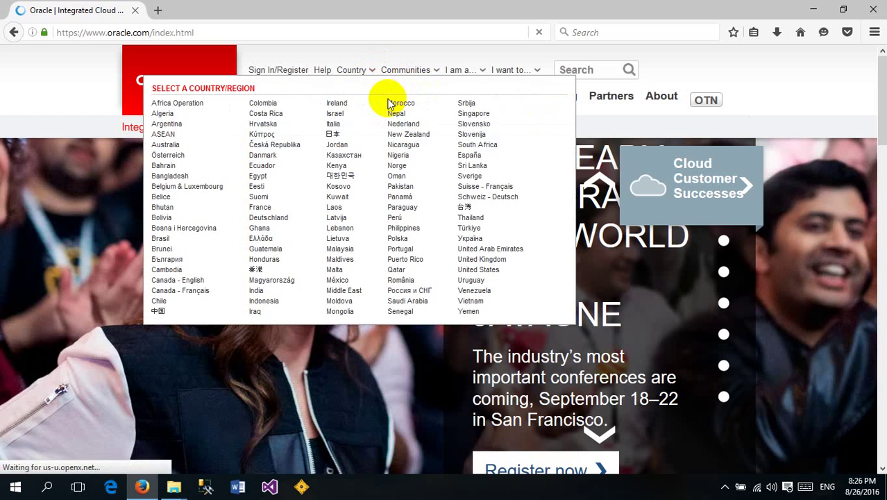
mouse_move(406, 70)
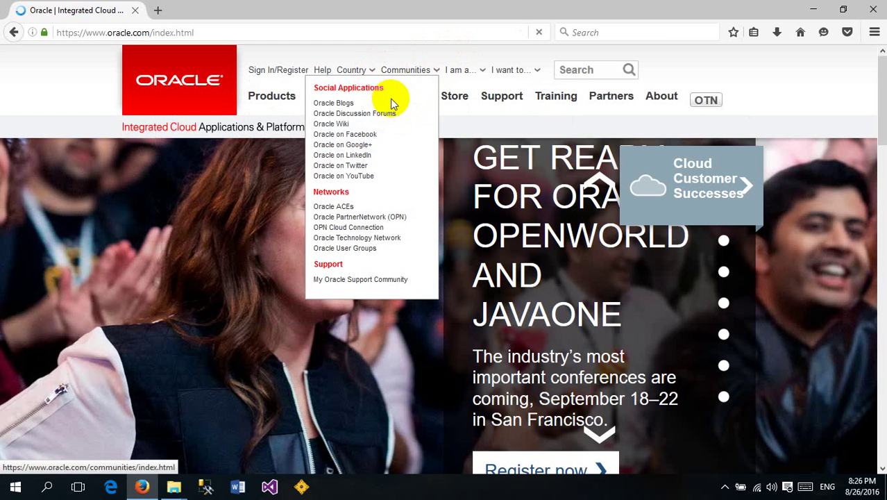
mouse_move(402, 102)
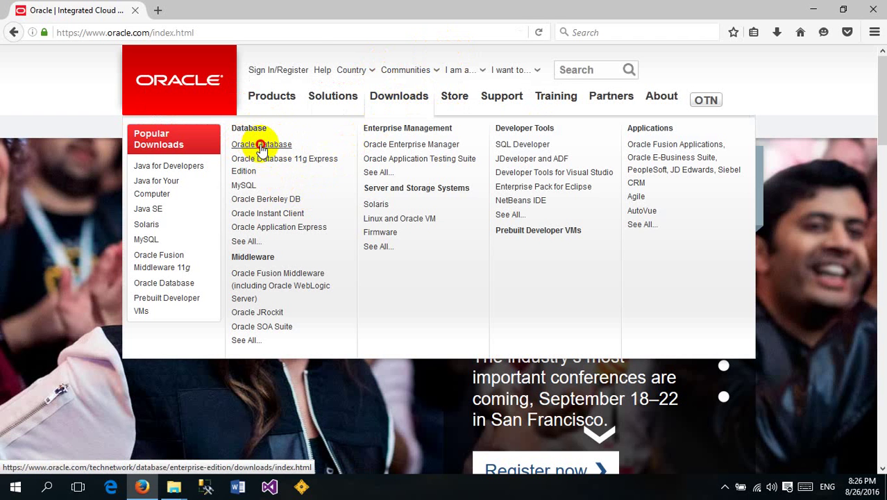
Open the Oracle Database downloads page and accept the OTN License Agreement
left_click(261, 146)
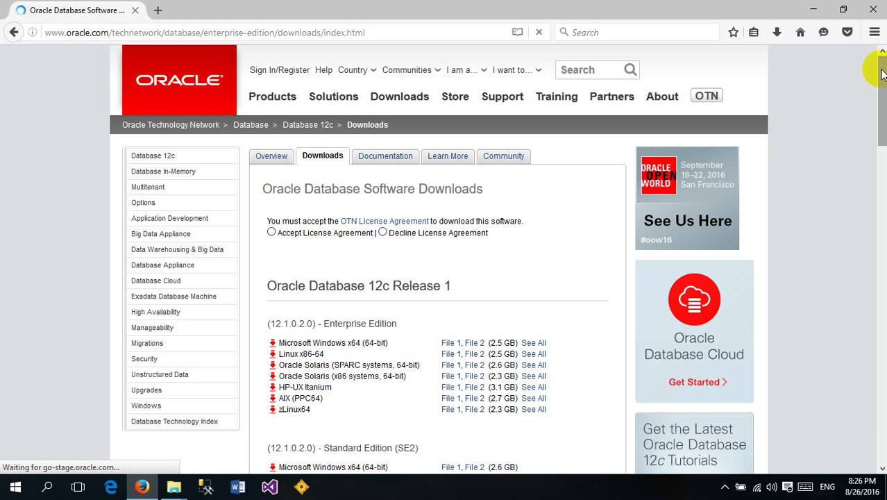
mouse_move(882, 76)
left_mouse_down()
mouse_move(883, 125)
mouse_move(879, 80)
mouse_move(880, 89)
left_mouse_up()
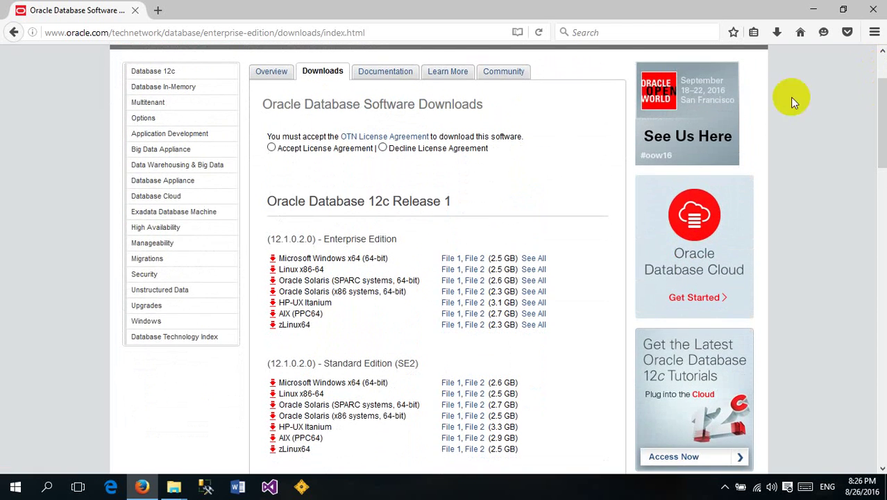
left_click(272, 148)
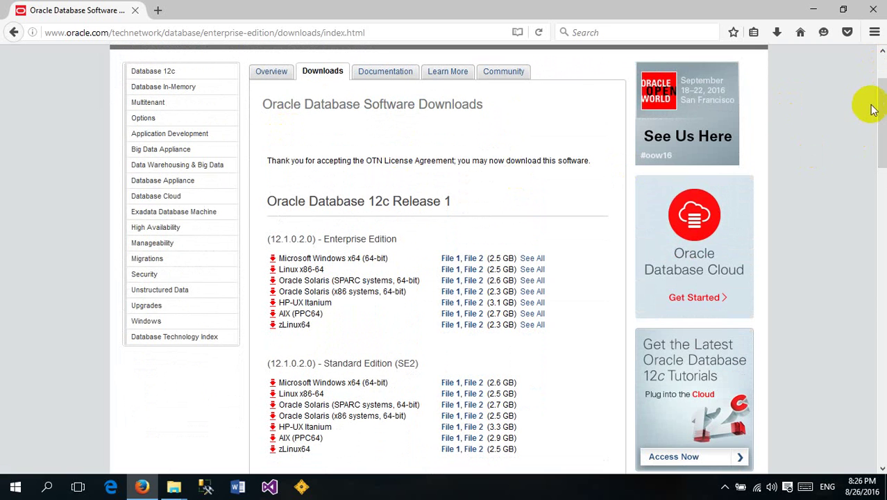
Scroll to the Oracle Database 11g Release 2 (11.2.0.1.0) Windows downloads and minimize Firefox
left_click_drag(881, 104, 883, 130)
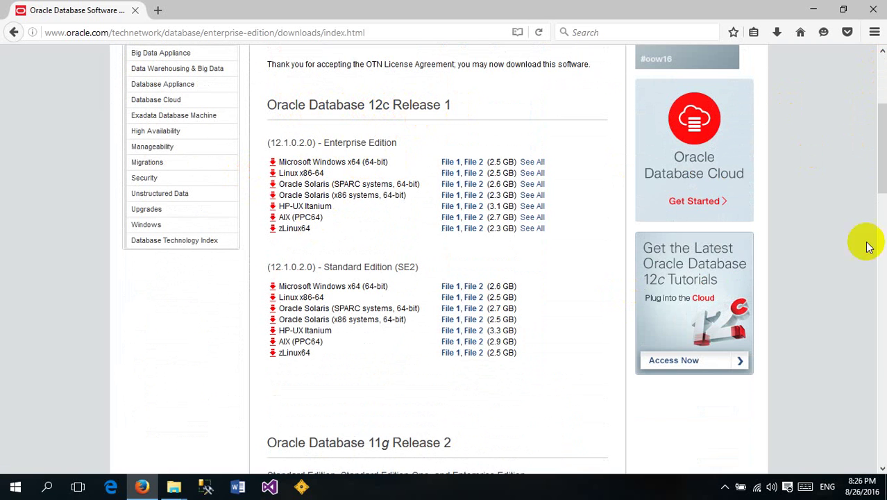
left_click_drag(882, 125, 884, 153)
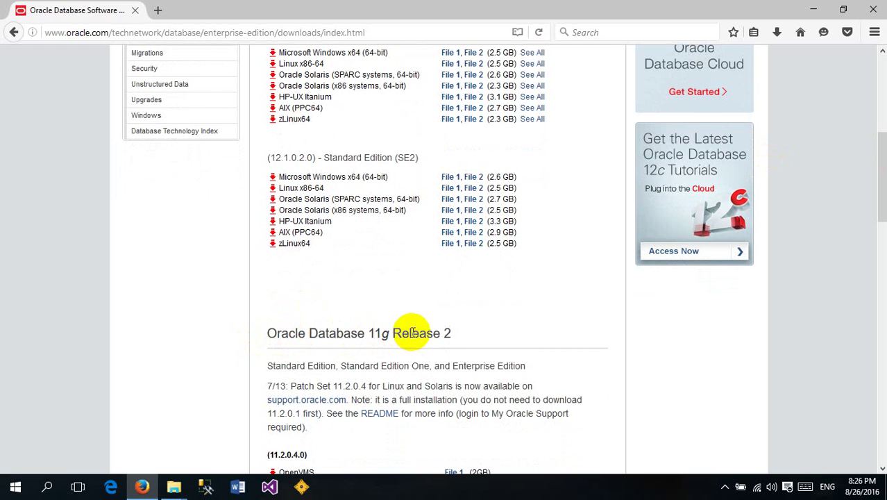
mouse_move(880, 174)
left_mouse_down()
mouse_move(879, 225)
mouse_move(873, 187)
left_mouse_up()
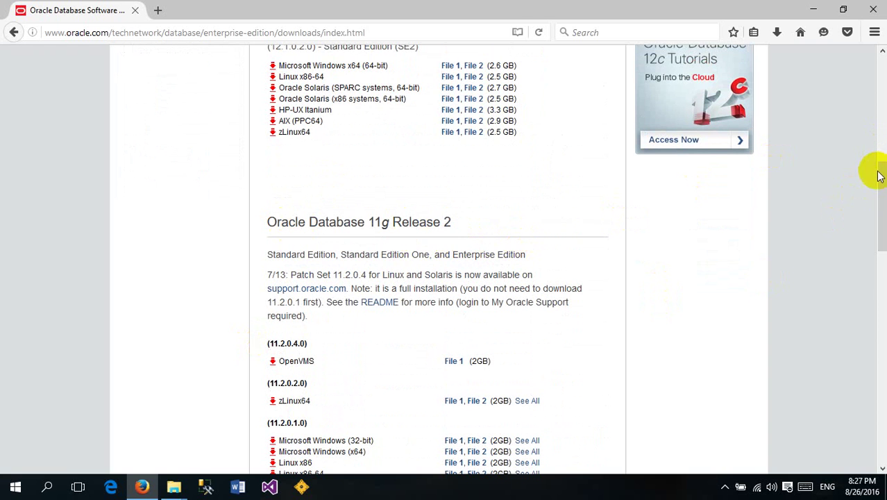
left_click_drag(881, 180, 880, 238)
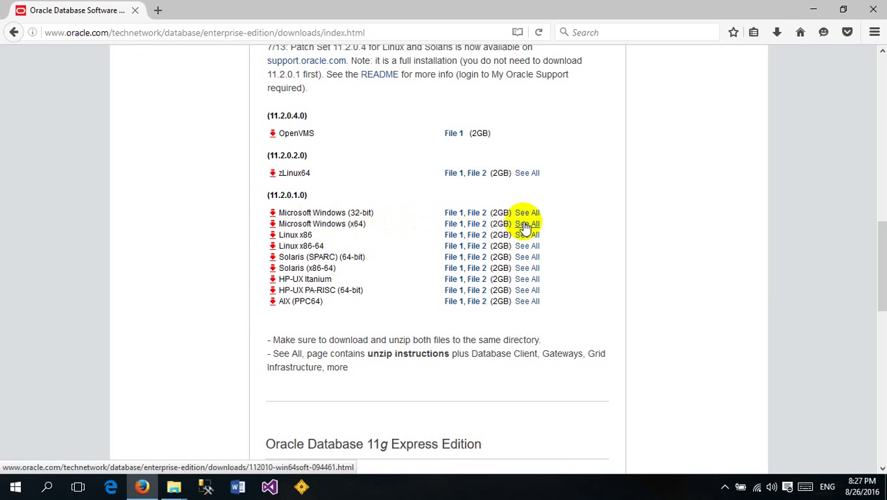
left_click(814, 10)
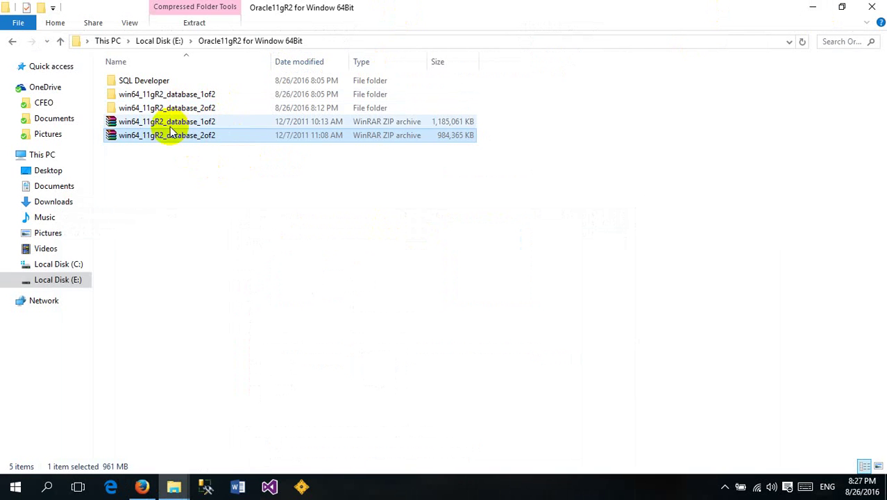
Copy all four folders from win64_11gR2_database_2of2\database\stage\Components
left_click(161, 126)
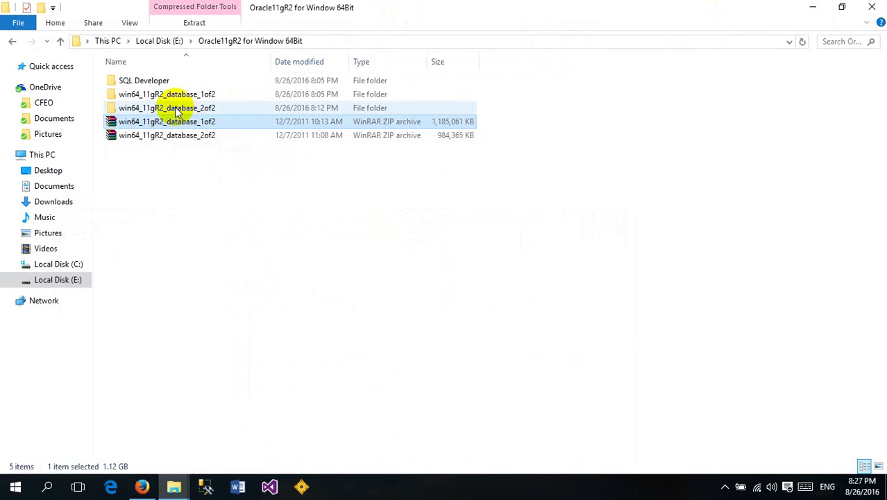
double_click(173, 108)
left_click(144, 82)
double_click(144, 82)
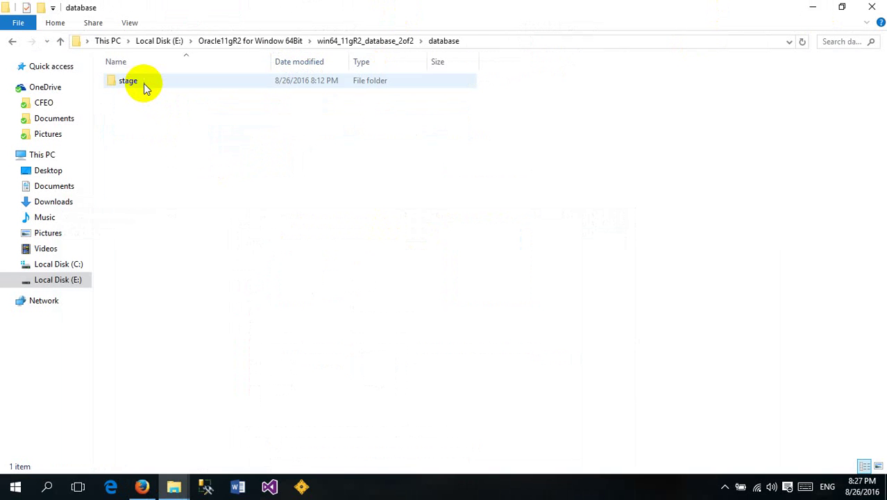
double_click(143, 84)
double_click(145, 86)
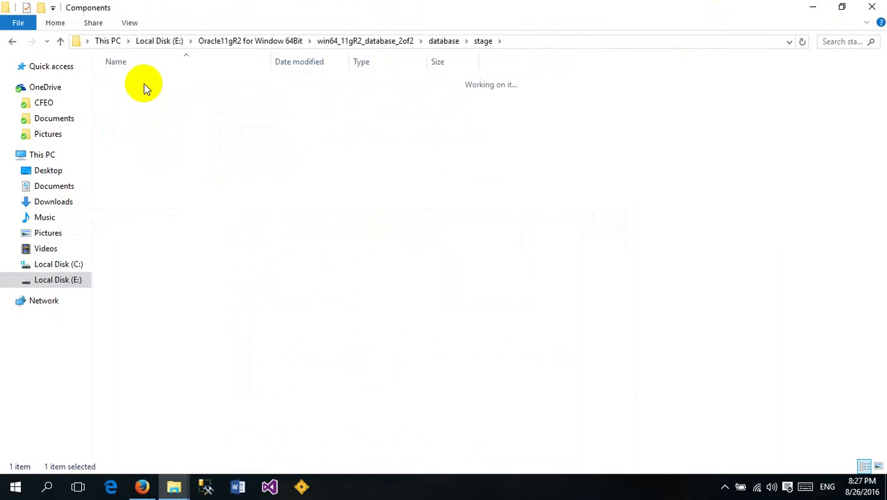
left_click_drag(163, 200, 140, 85)
right_click(141, 85)
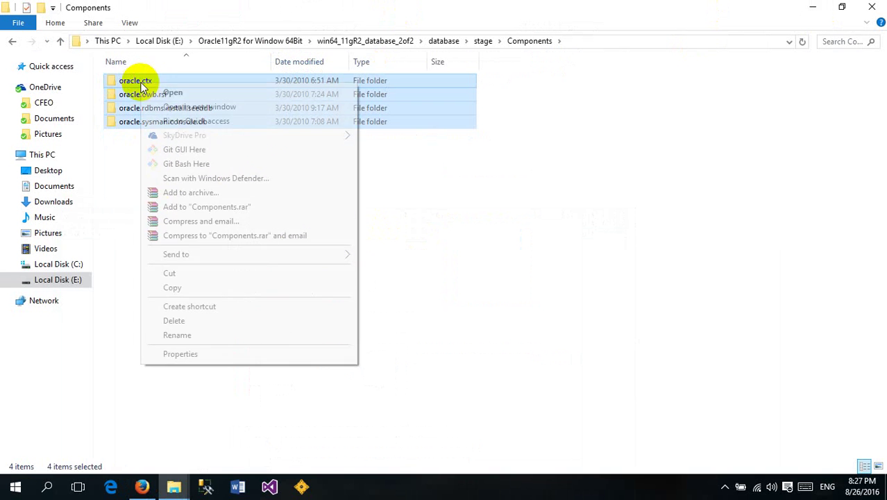
left_click(172, 287)
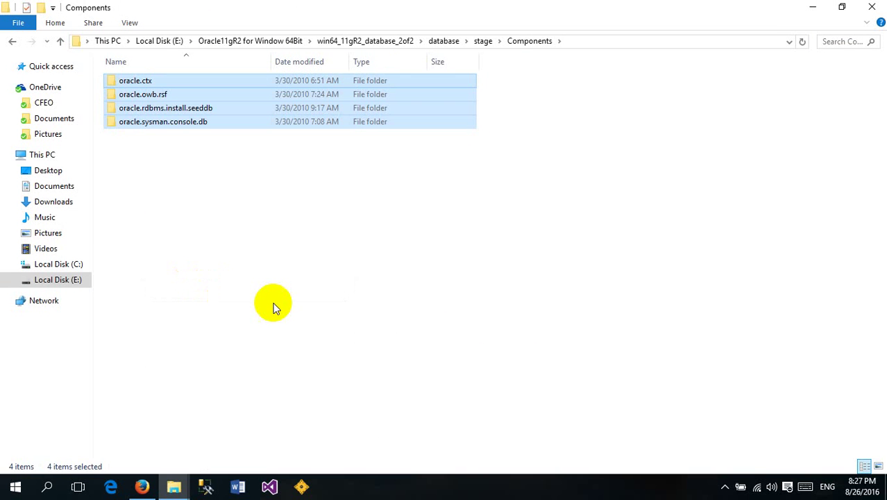
Paste the copied folders into win64_11gR2_database_1of2\database\stage\Components
key("BackSpace")
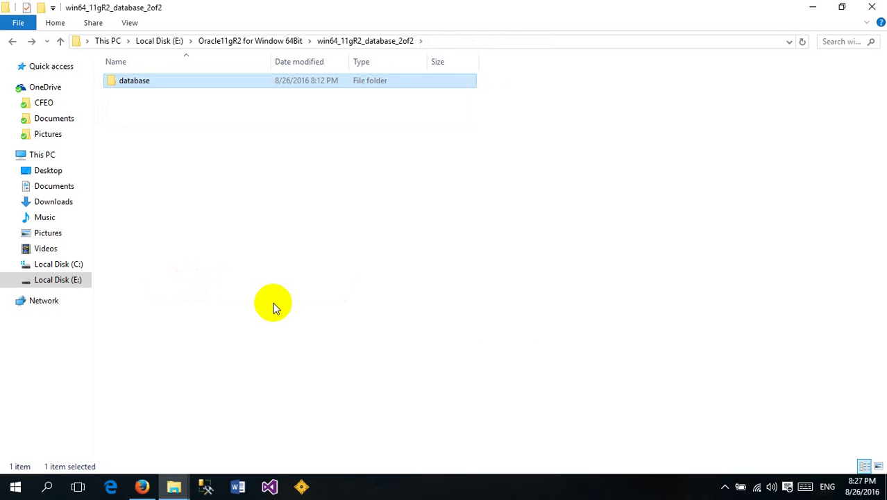
key("BackSpace")
double_click(174, 94)
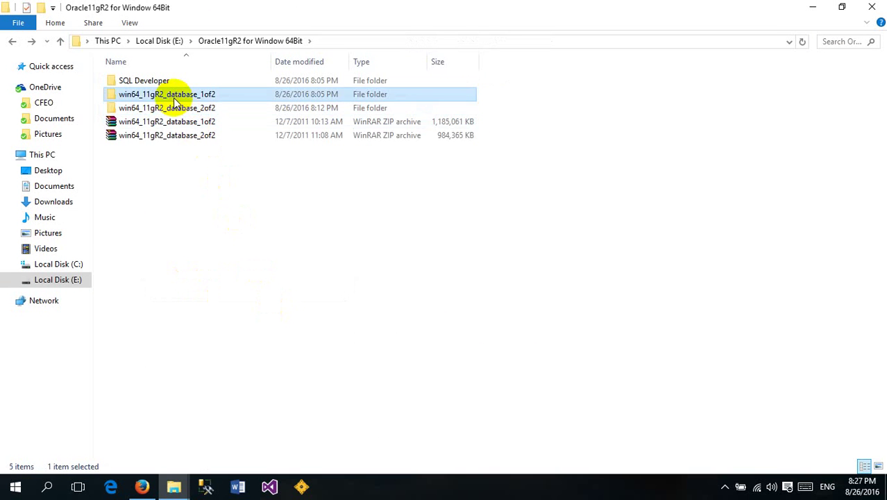
left_click(157, 84)
double_click(157, 83)
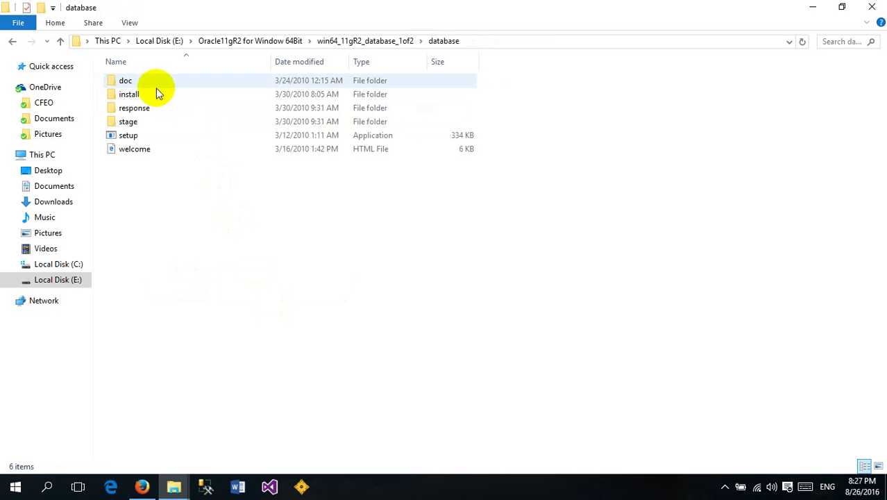
left_click(146, 126)
double_click(146, 126)
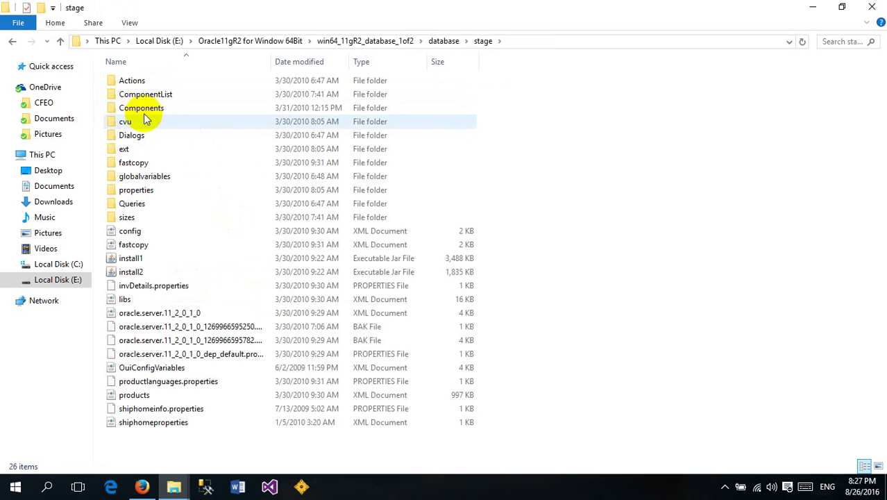
left_click(142, 110)
double_click(143, 111)
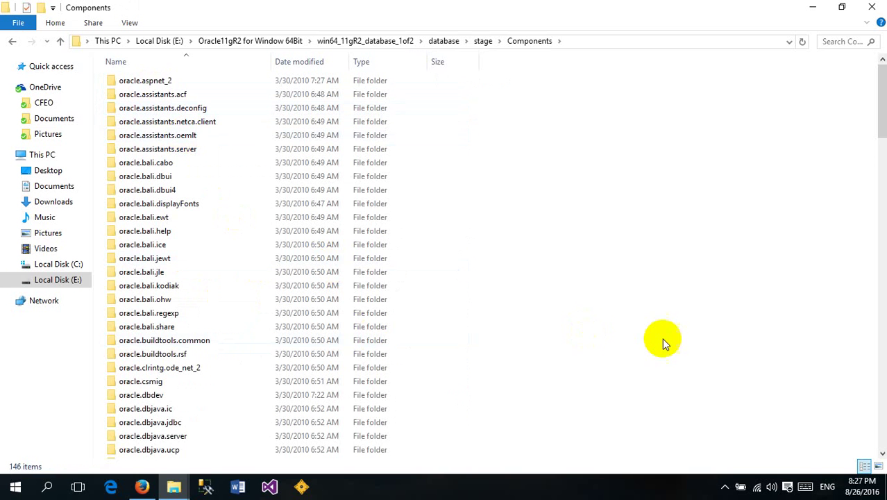
right_click(663, 340)
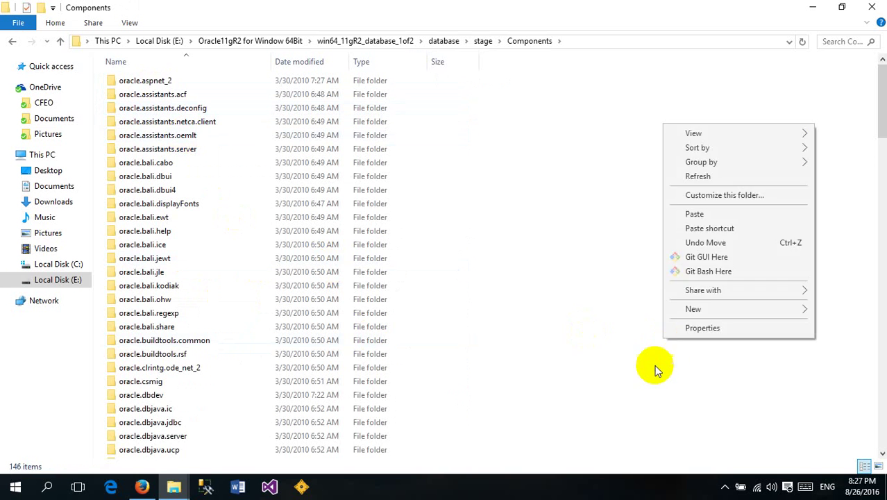
left_click(694, 213)
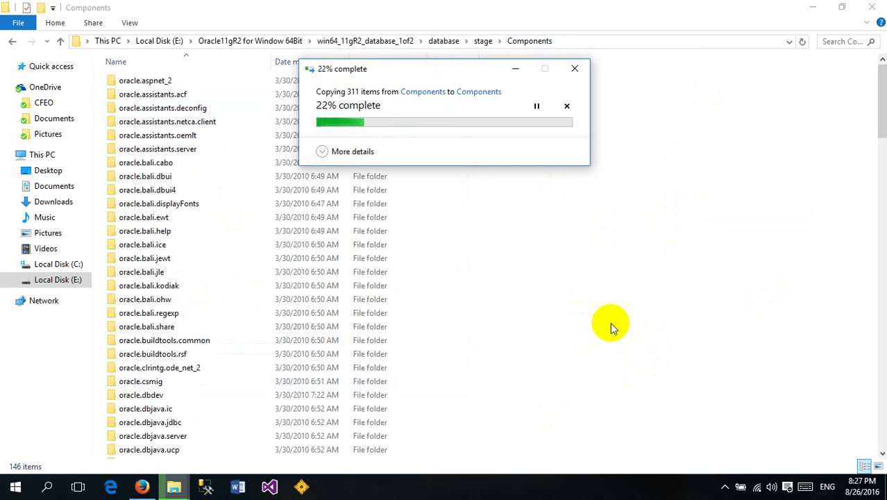
left_click(14, 41)
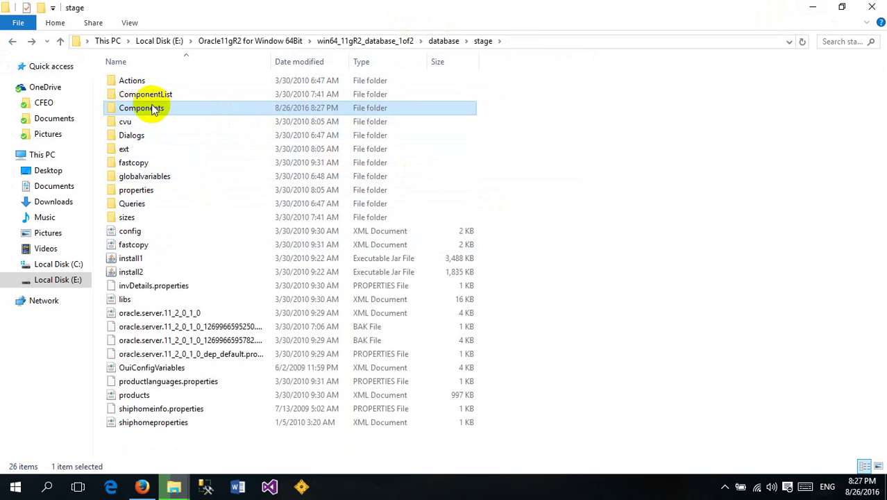
Return to the database folder and move the copy progress window aside
mouse_move(174, 490)
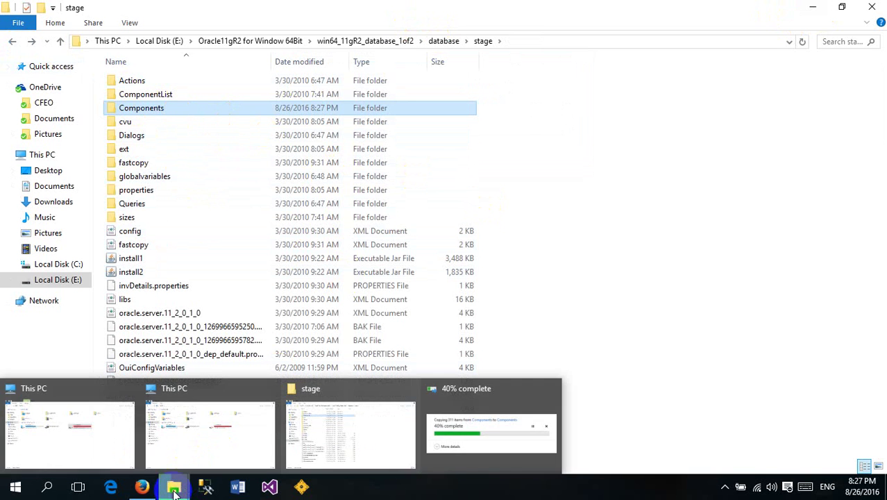
left_click(12, 43)
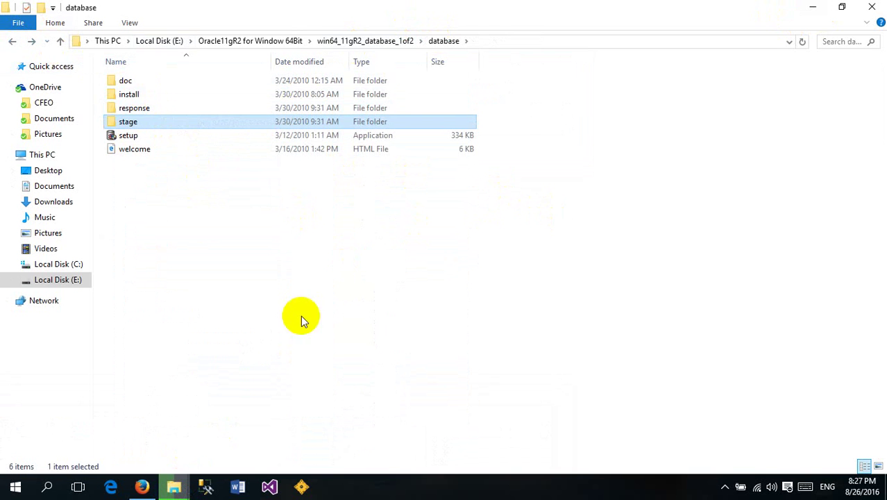
left_click(175, 484)
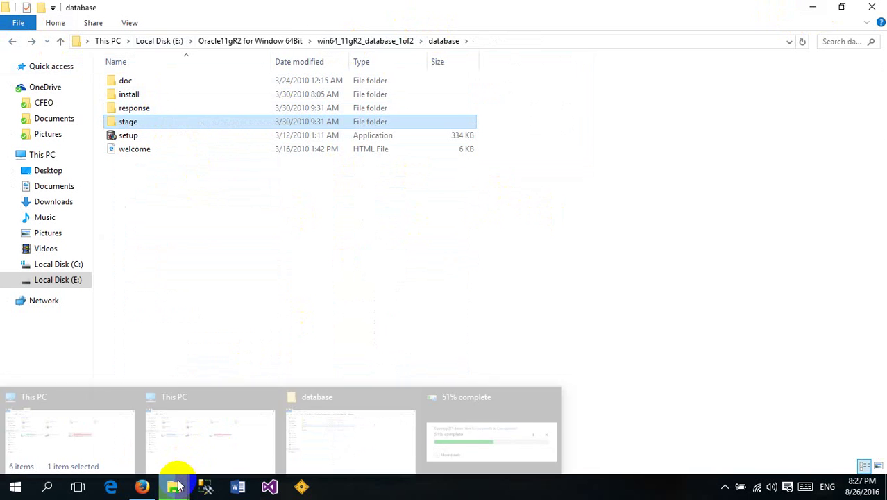
left_click(437, 386)
left_click(438, 78)
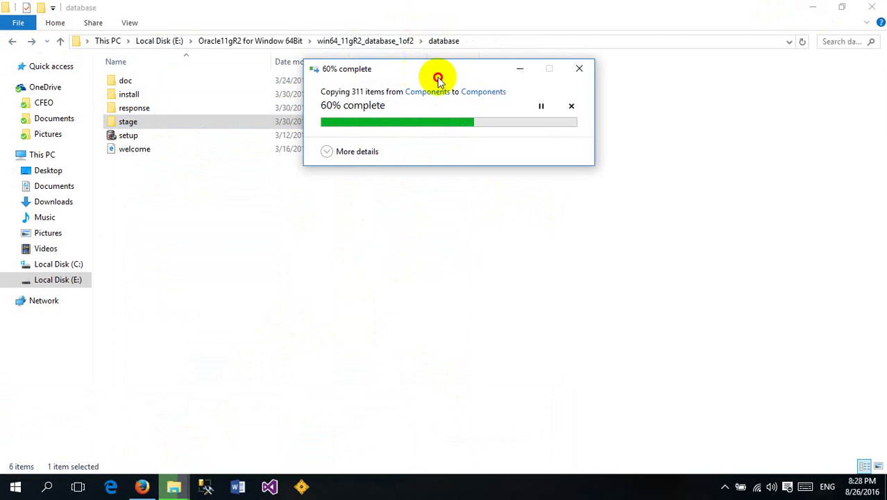
left_click_drag(438, 80, 450, 84)
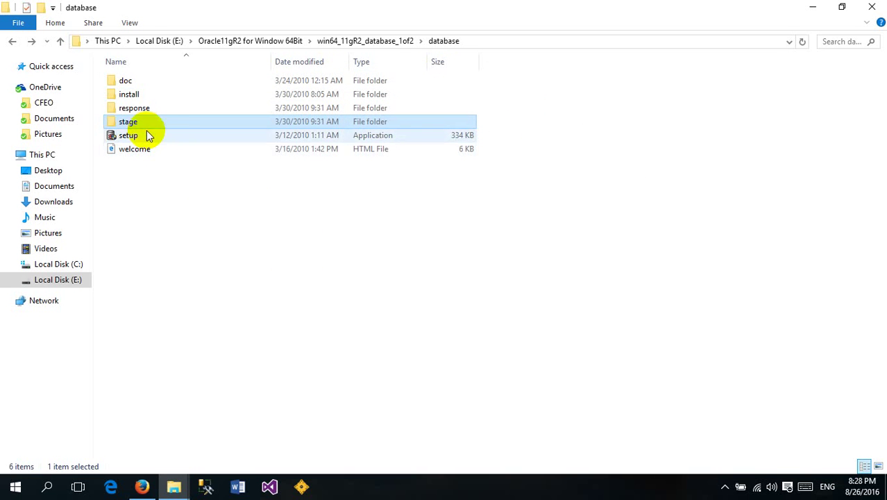
Run setup to start Oracle Universal Installer, then minimize the folder window
left_click(159, 188)
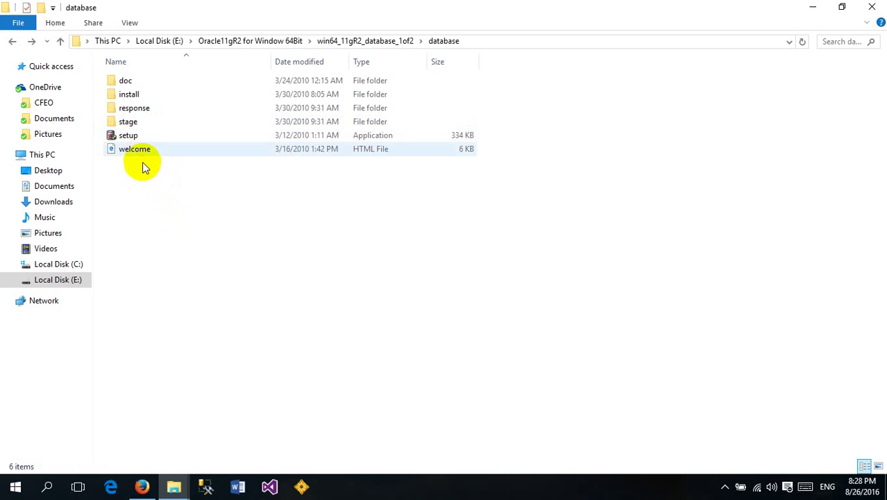
left_click(129, 137)
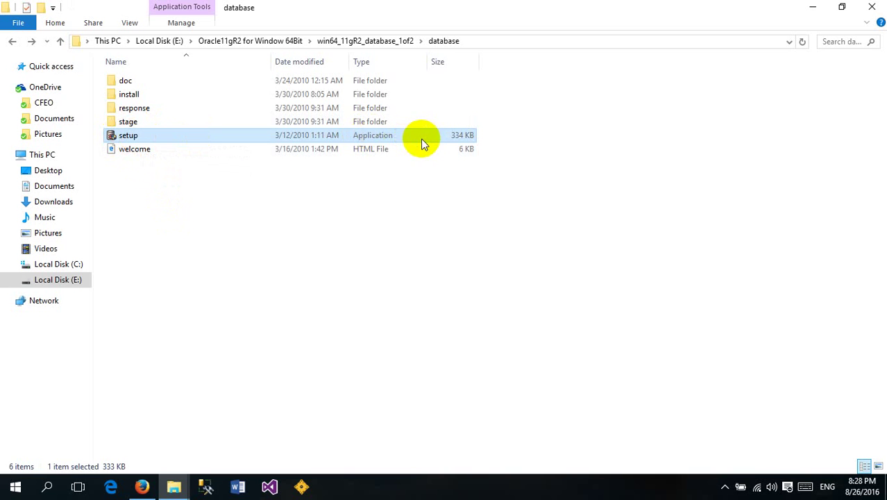
double_click(135, 137)
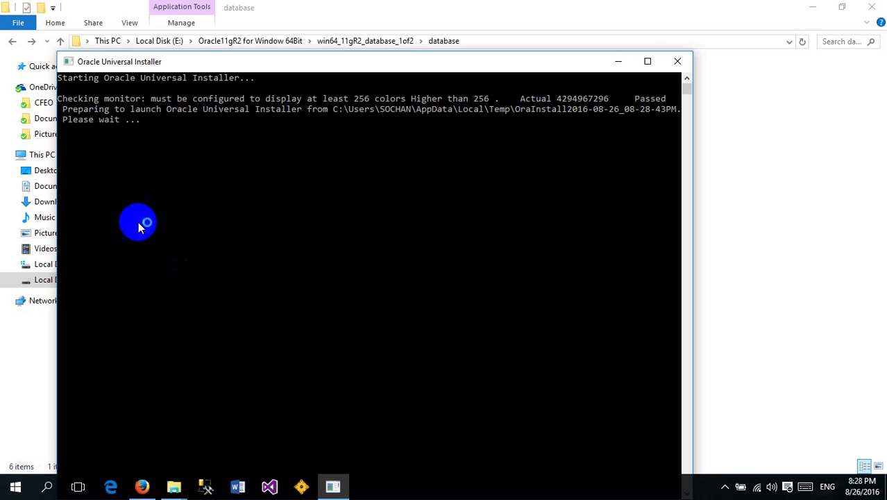
left_click_drag(231, 66, 252, 57)
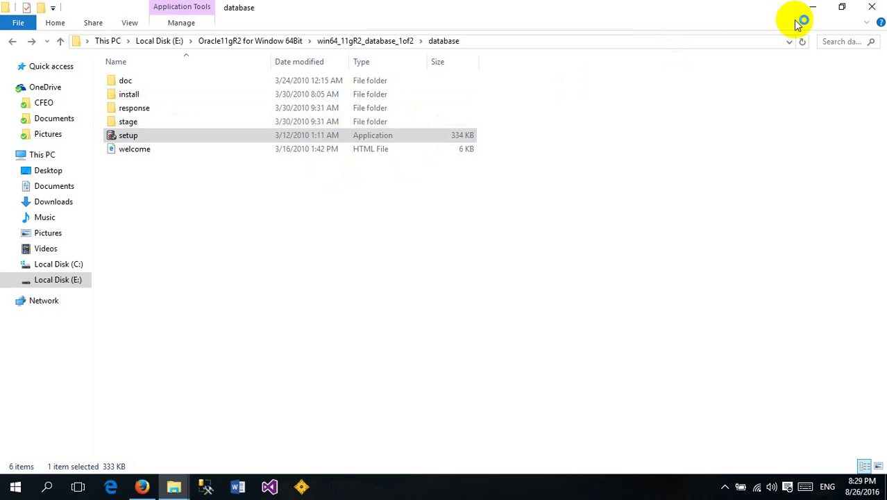
left_click(811, 8)
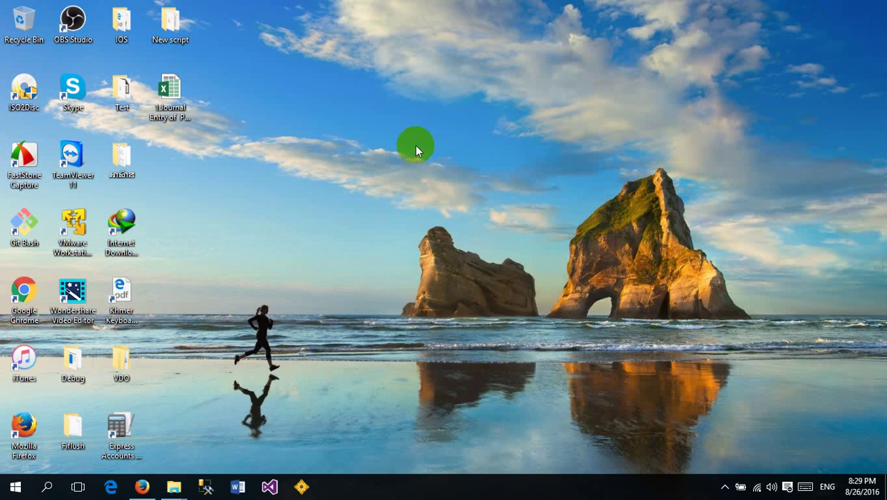
Refresh the desktop repeatedly until the installer shows the INS-13001 minimum requirements warning
right_click(415, 145)
left_click(444, 181)
right_click(388, 183)
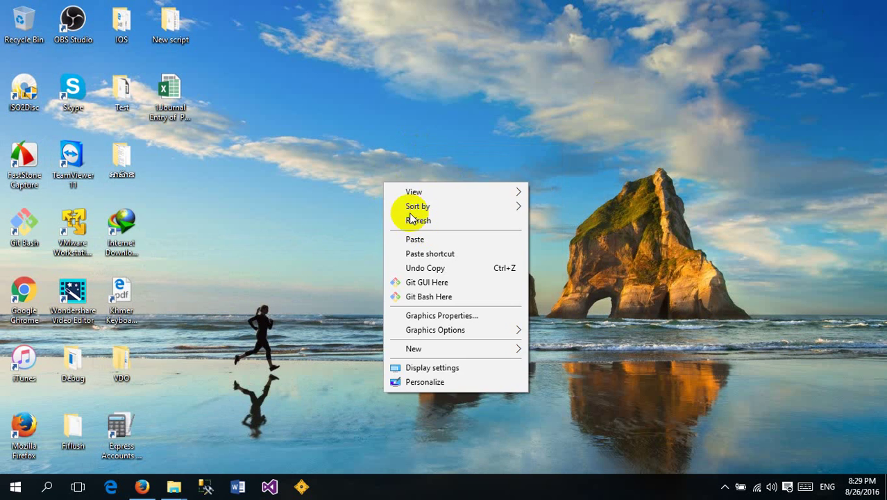
left_click(424, 224)
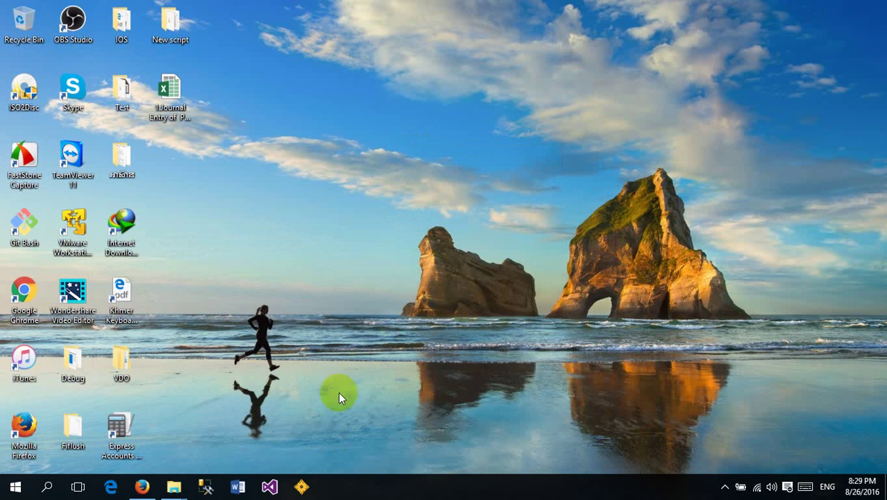
right_click(408, 289)
right_click(374, 227)
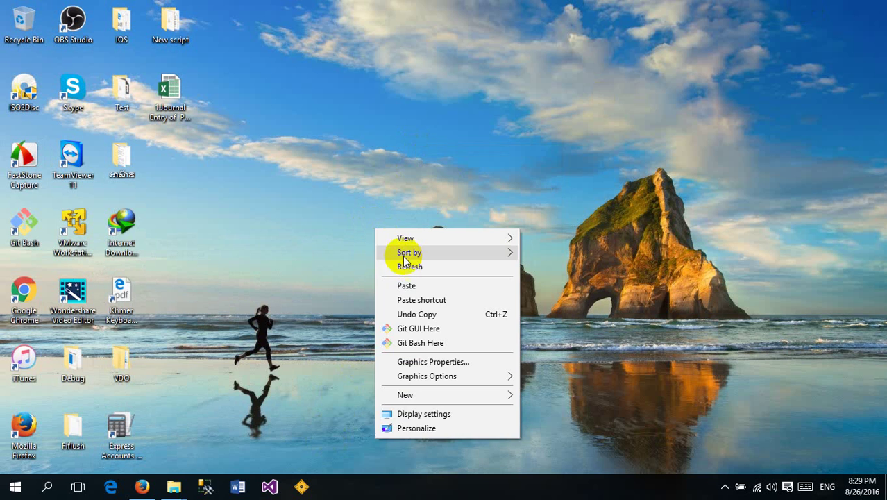
left_click(408, 263)
right_click(407, 264)
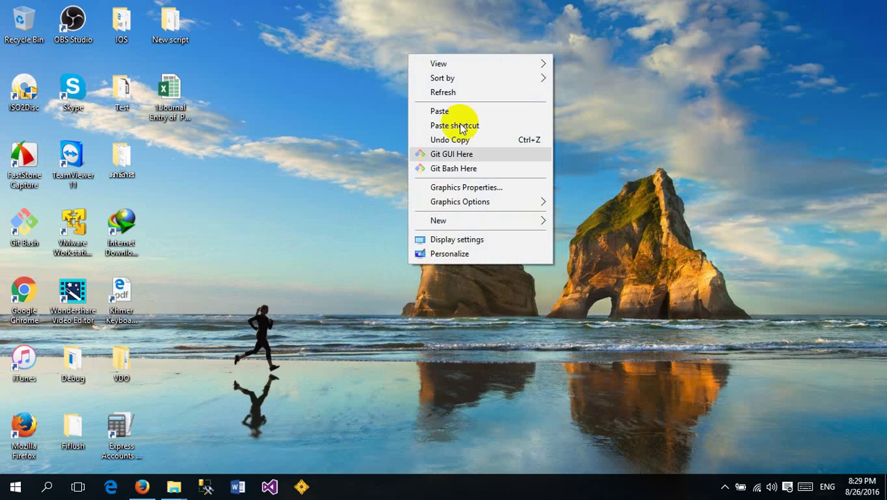
left_click(451, 91)
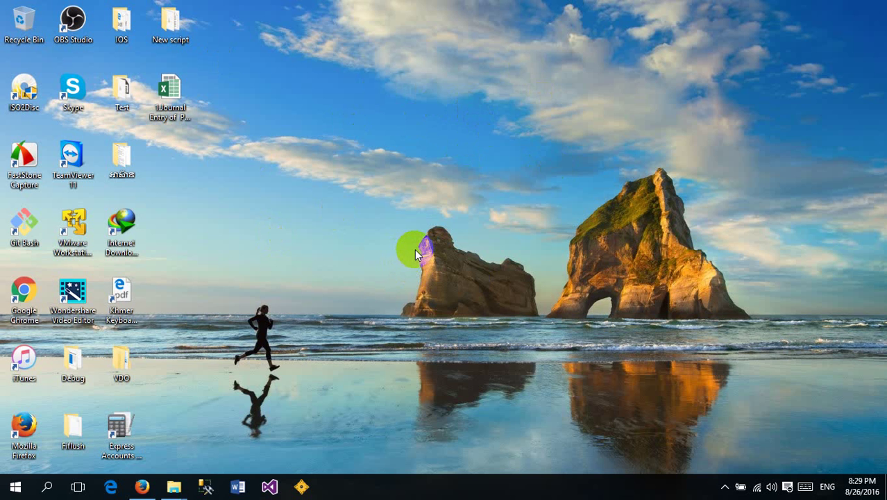
right_click(424, 189)
left_click(475, 229)
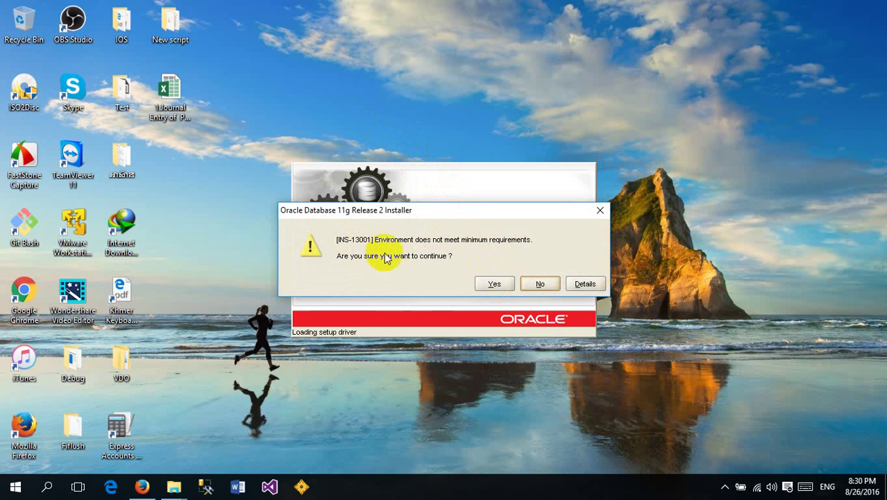
Accept INS-13001 and skip security updates, leaving Email and support password blank
left_click(498, 283)
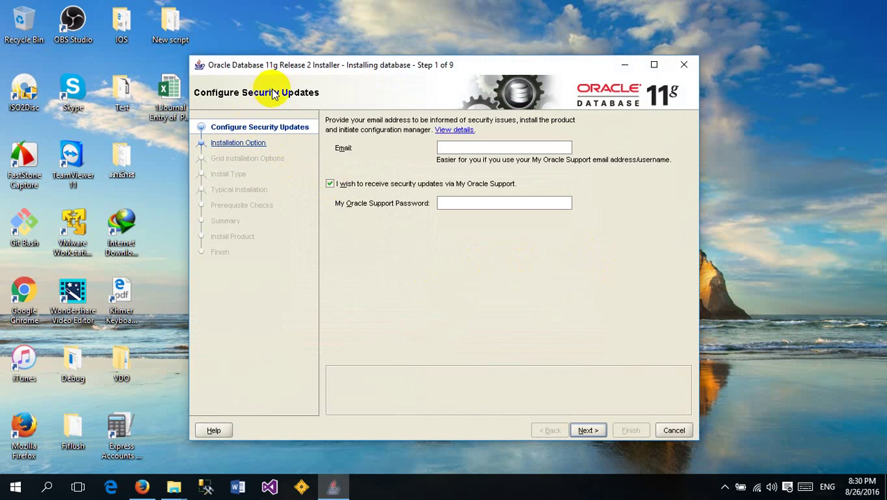
mouse_move(364, 69)
left_mouse_down()
mouse_move(338, 63)
mouse_move(373, 56)
left_mouse_up()
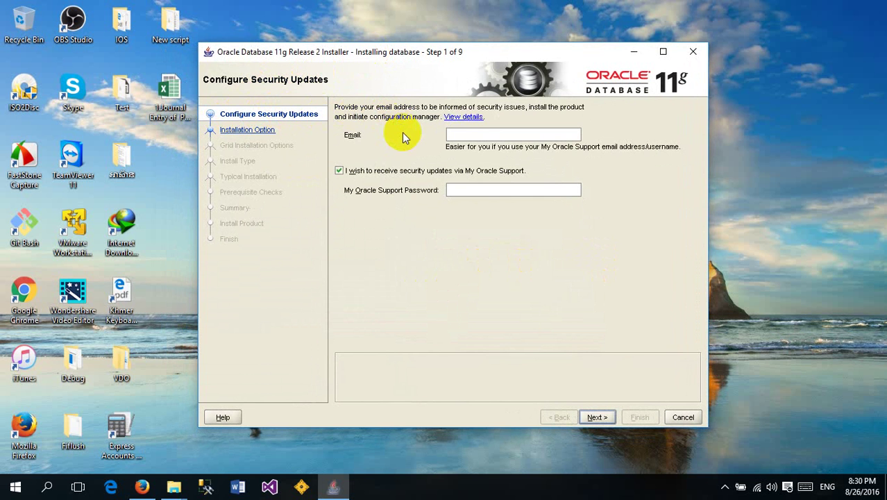
left_click(450, 134)
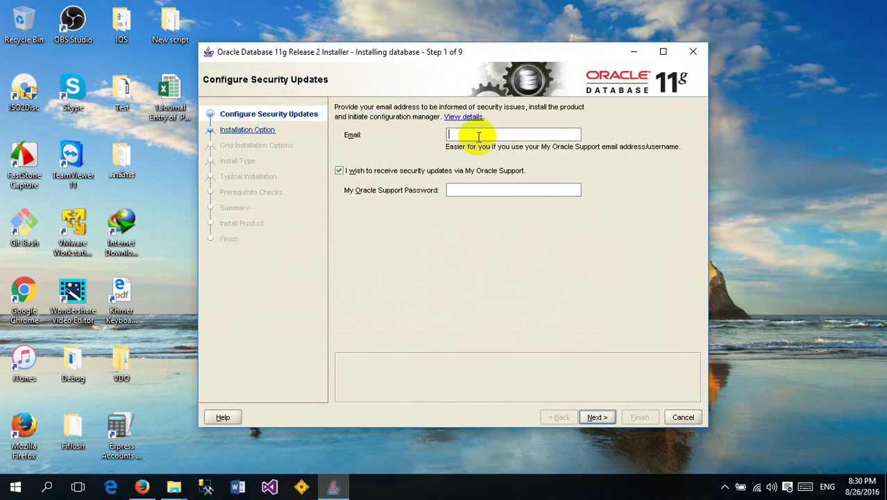
left_click(469, 192)
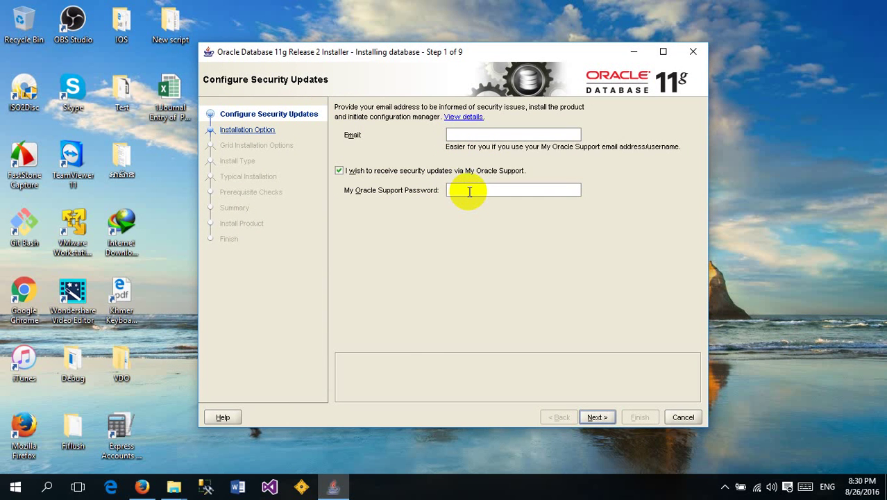
left_click(462, 135)
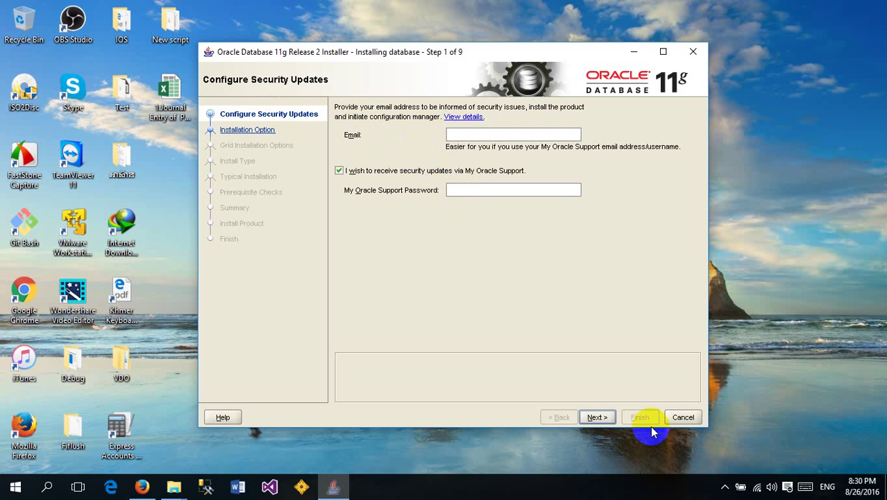
left_click(596, 419)
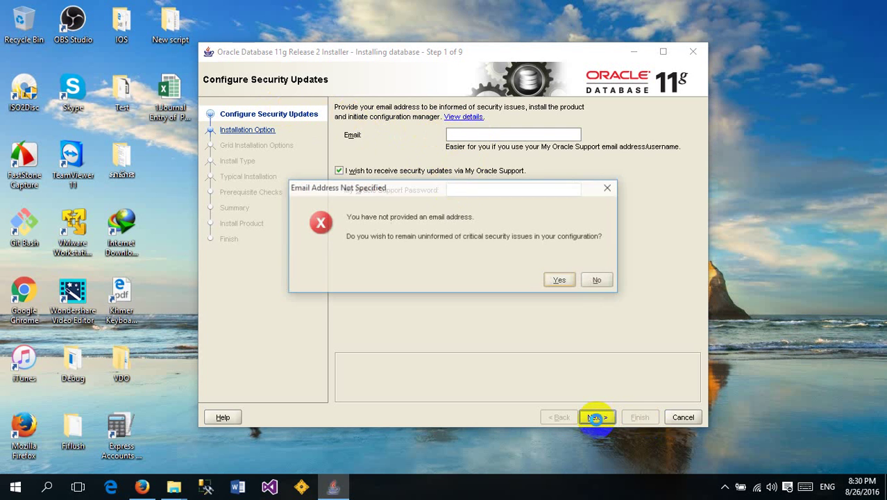
left_click(561, 277)
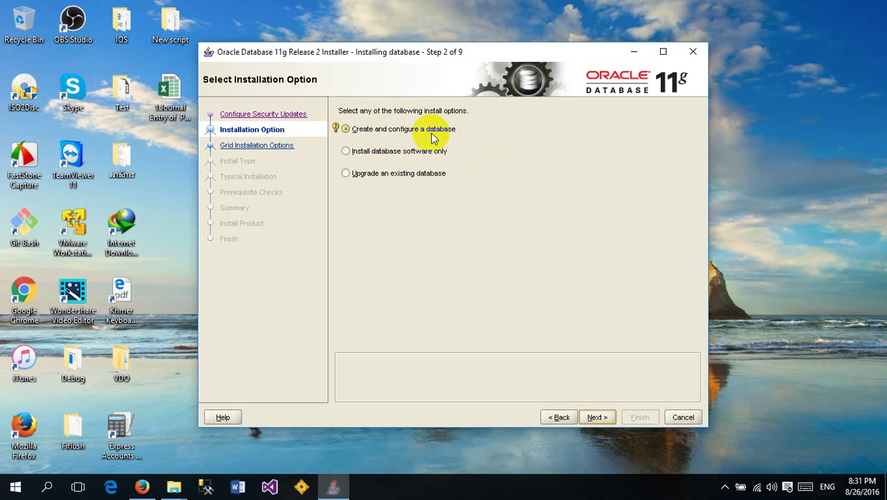
Settle on 'Create and configure a database' as the installation option and continue
left_click(382, 154)
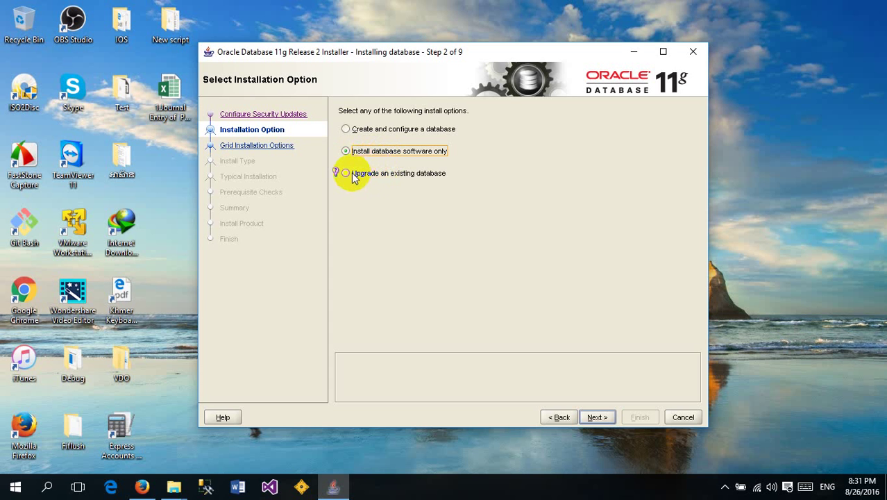
left_click(349, 175)
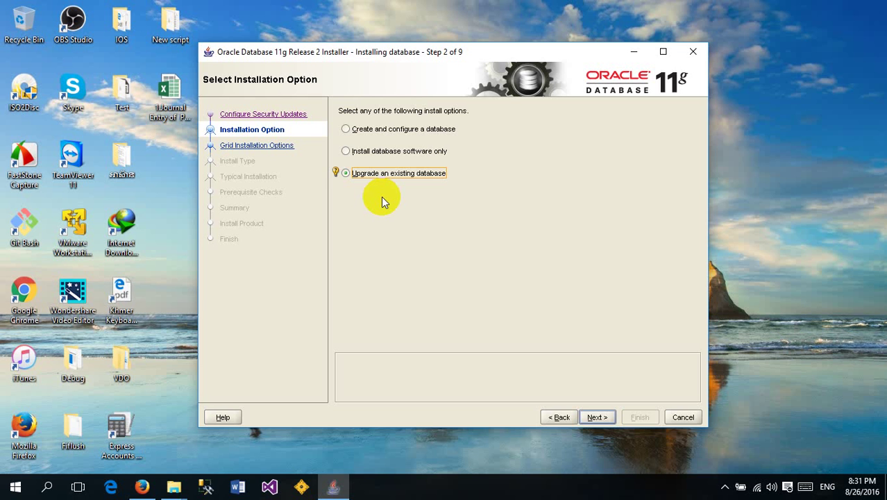
left_click(347, 131)
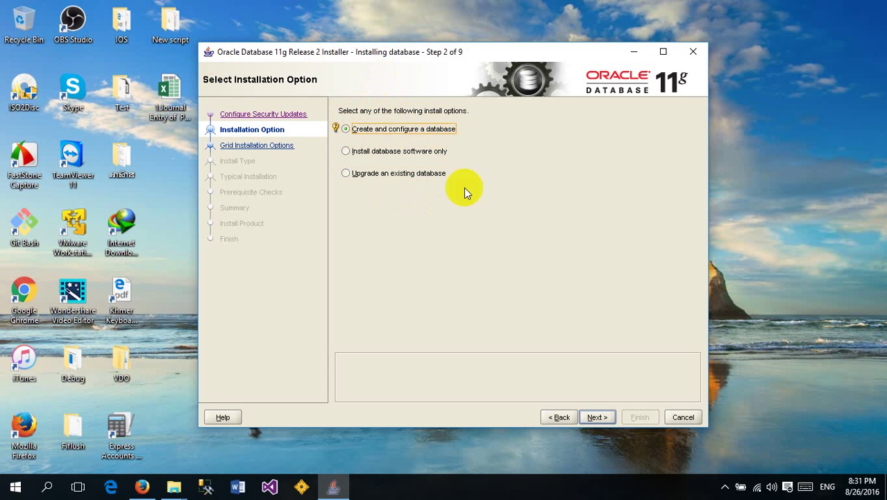
left_click(600, 417)
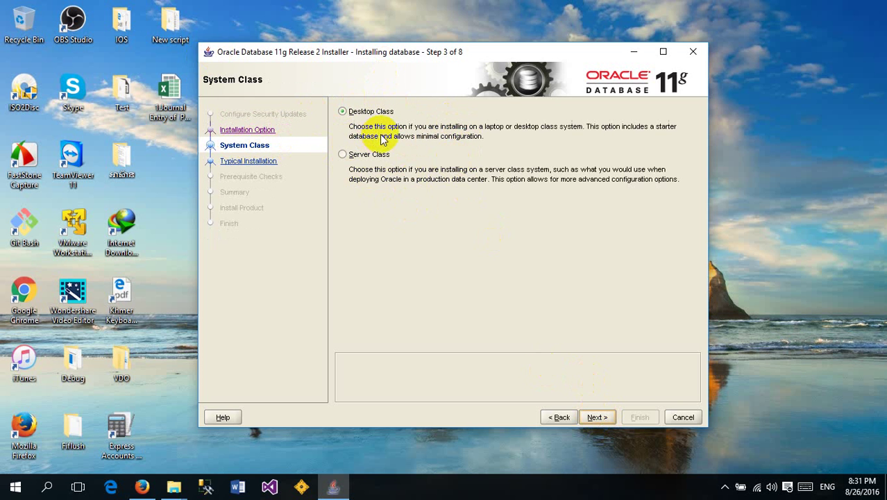
Keep Desktop Class selected and advance to the Typical Install Configuration page
left_click(342, 111)
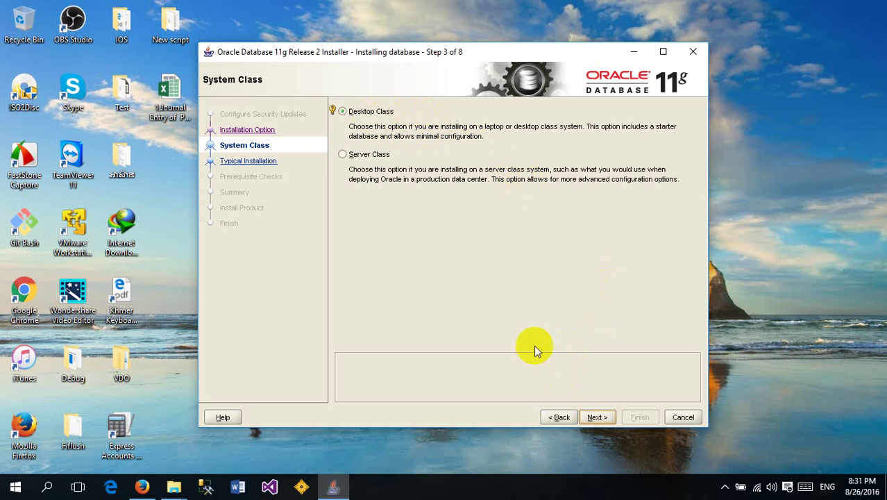
left_click(598, 417)
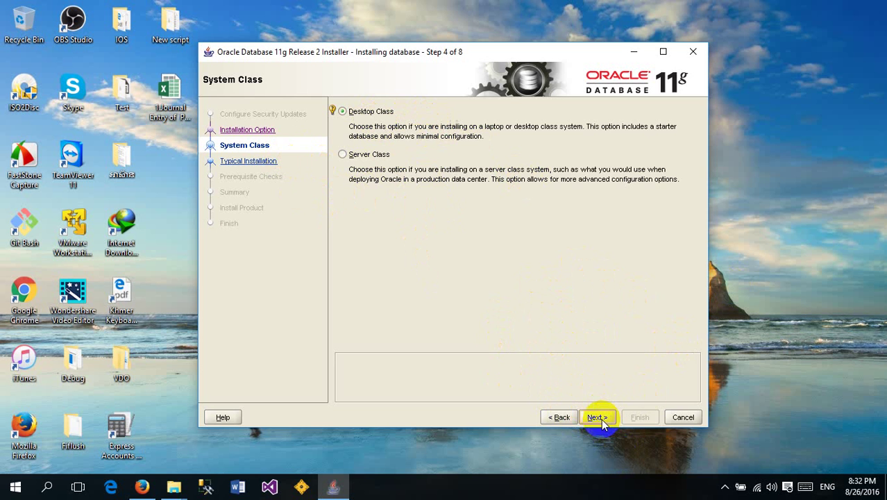
right_click(754, 281)
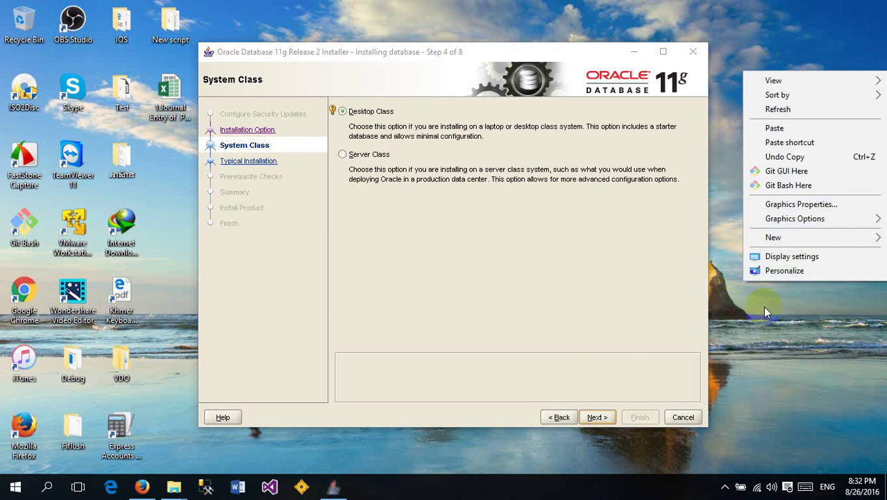
left_click(776, 109)
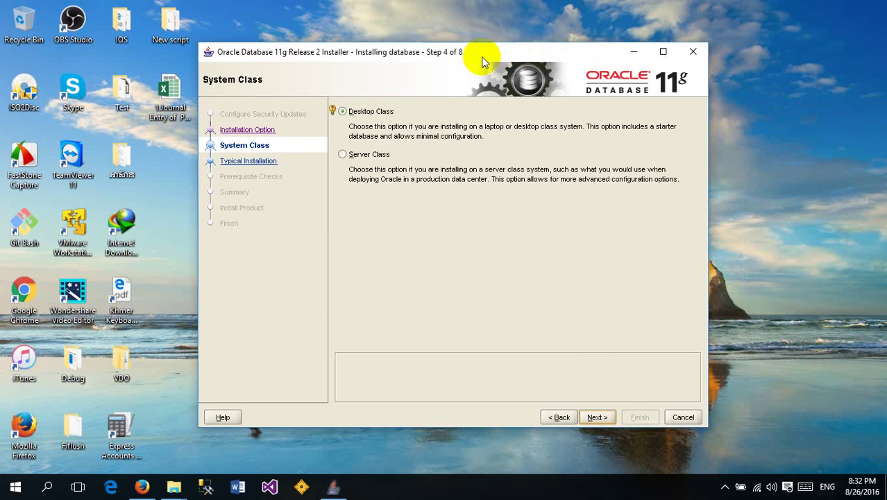
left_click_drag(481, 60, 497, 46)
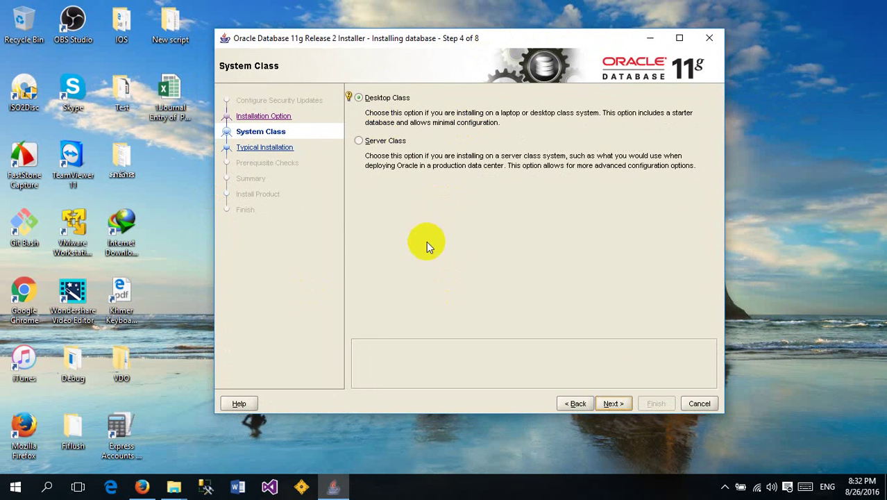
key("Return")
key("Return")
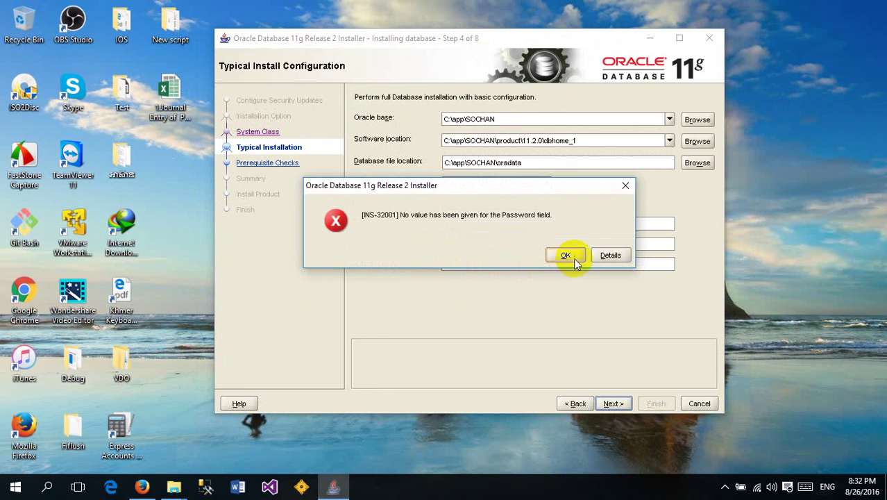
Dismiss the INS-32001 empty-password error and review the Oracle base and Software location paths
left_click(624, 188)
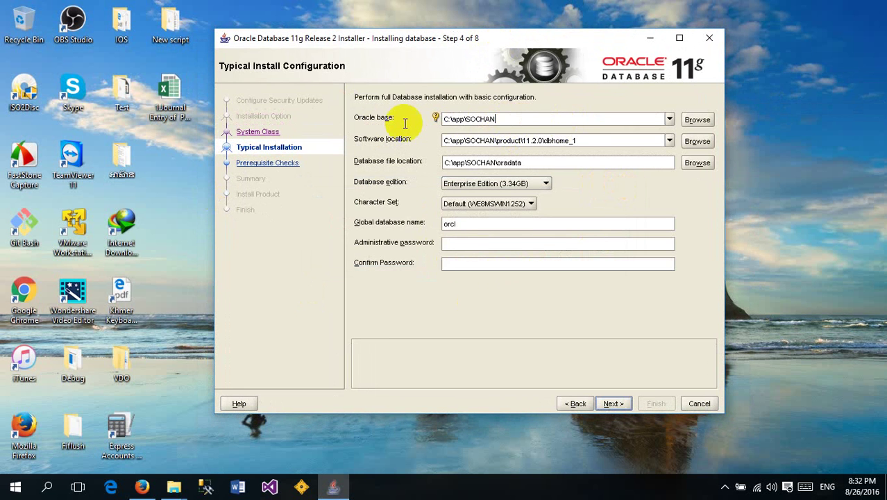
left_click(498, 121)
left_click_drag(515, 121, 448, 118)
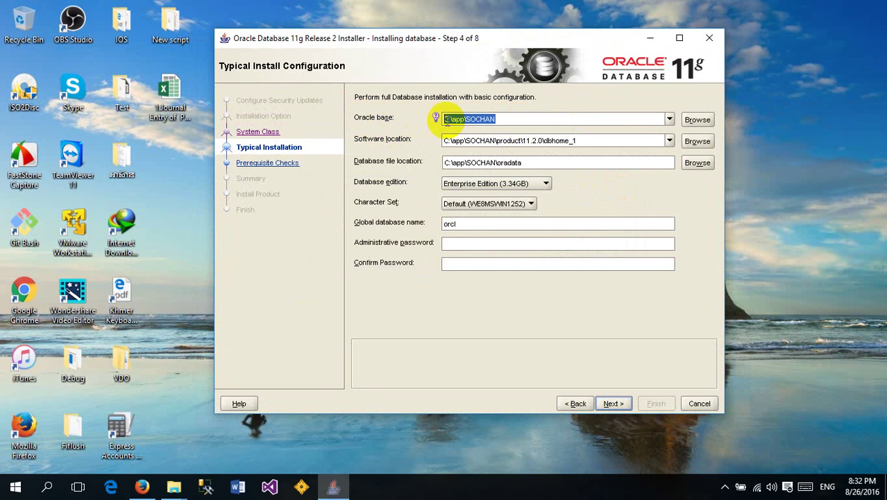
left_click(453, 118)
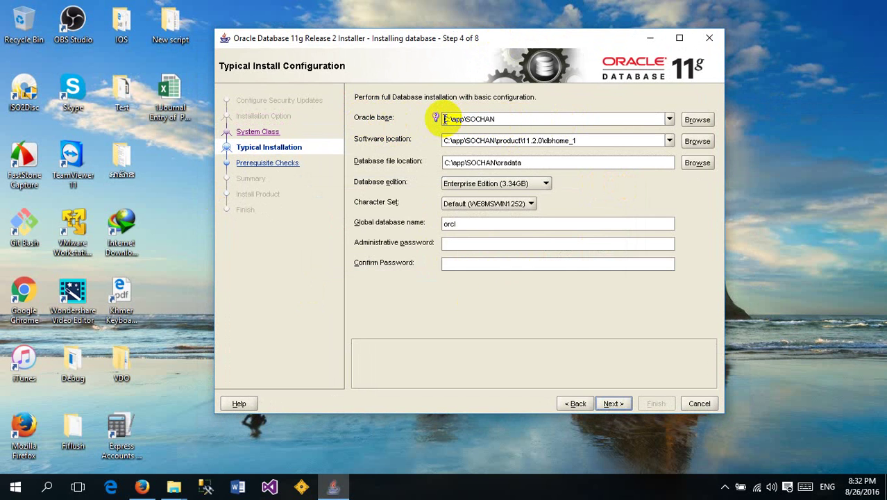
left_click(448, 119)
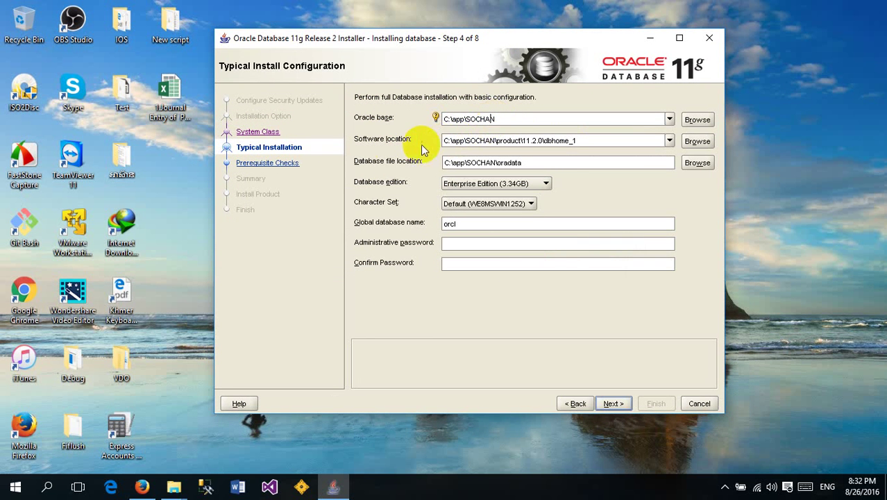
left_click(466, 141)
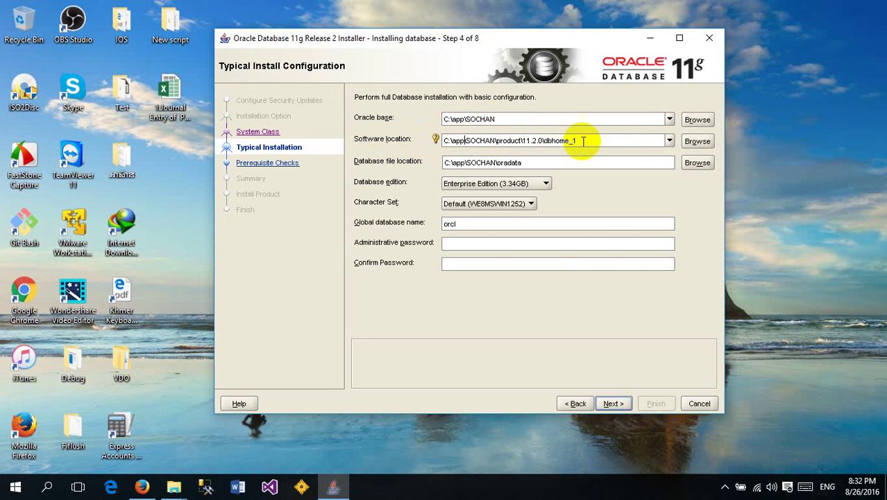
left_click_drag(576, 141, 433, 141)
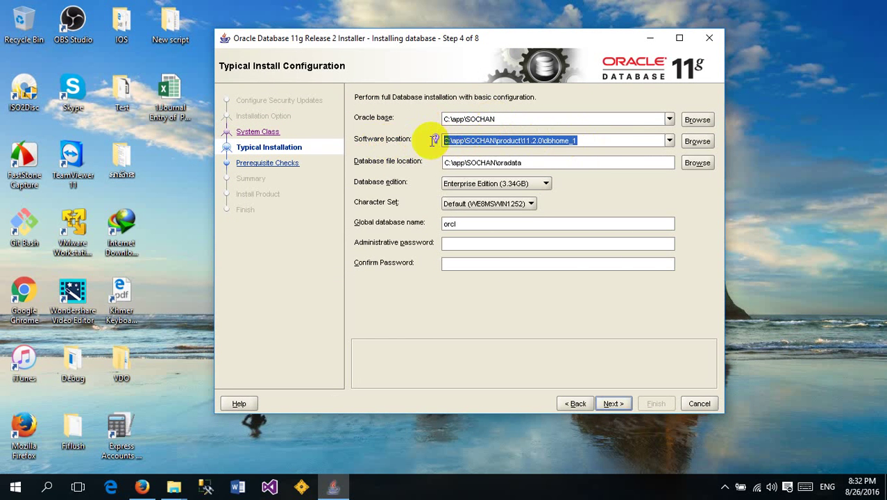
left_click(531, 141)
left_click_drag(598, 141, 396, 142)
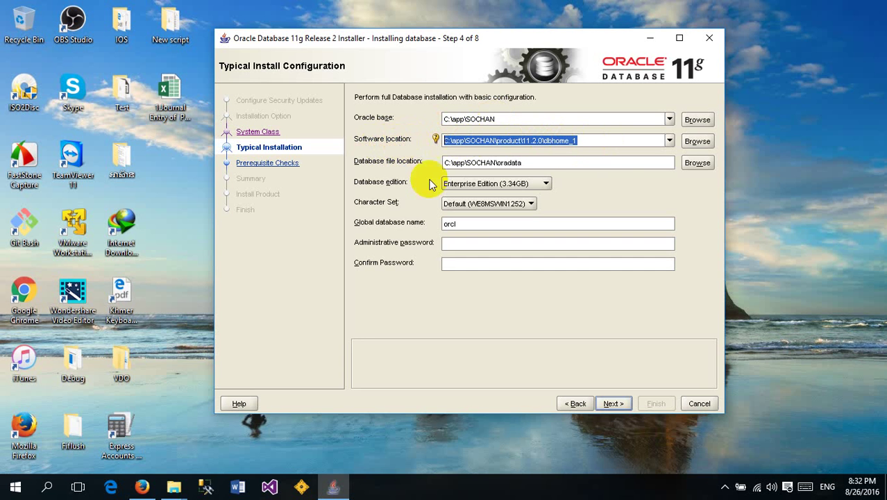
Review the Database file location path and the global database name orcl
left_click(537, 164)
left_click_drag(537, 164, 352, 162)
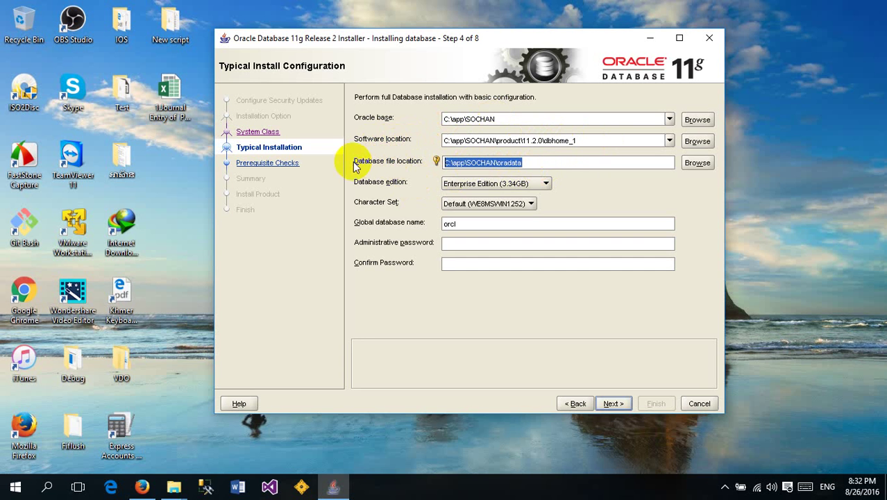
left_click(565, 159)
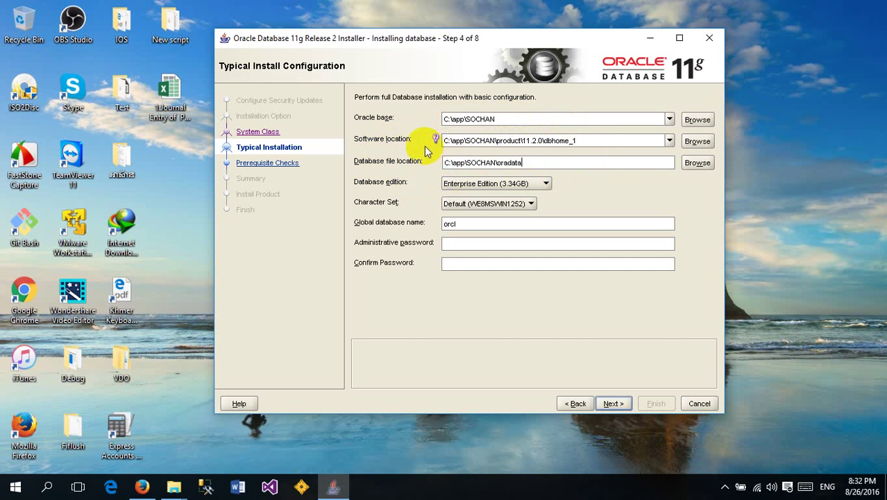
left_click(597, 141)
left_click_drag(597, 141, 397, 141)
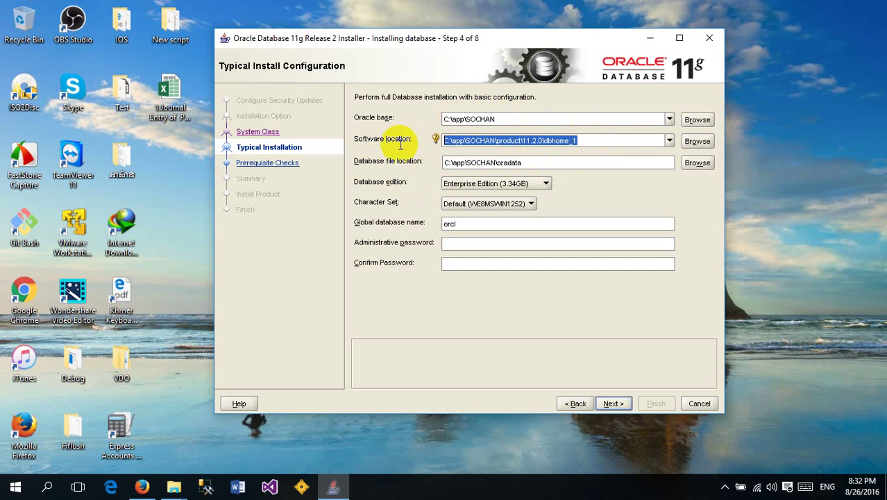
left_click(556, 163)
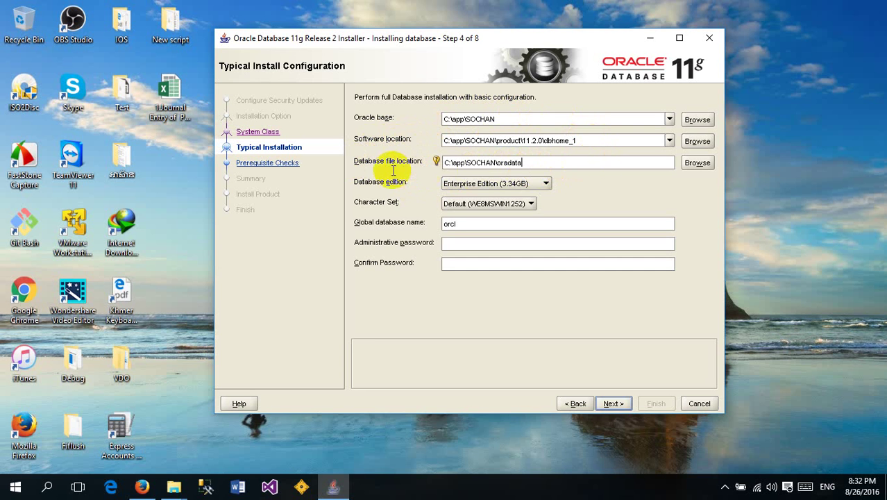
key("ctrl+a")
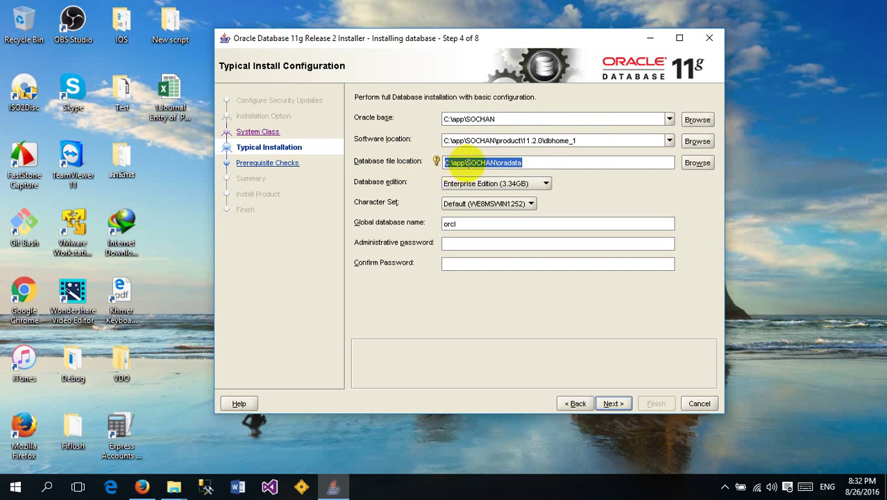
left_click(547, 163)
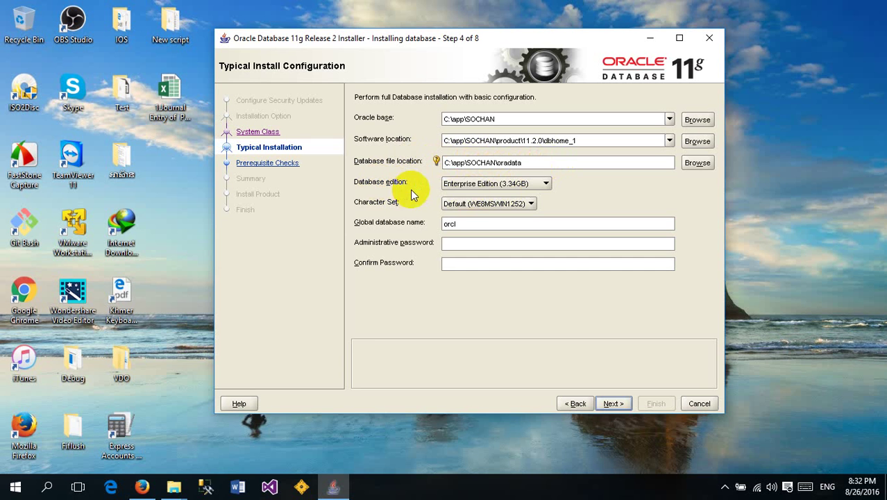
left_click(462, 223)
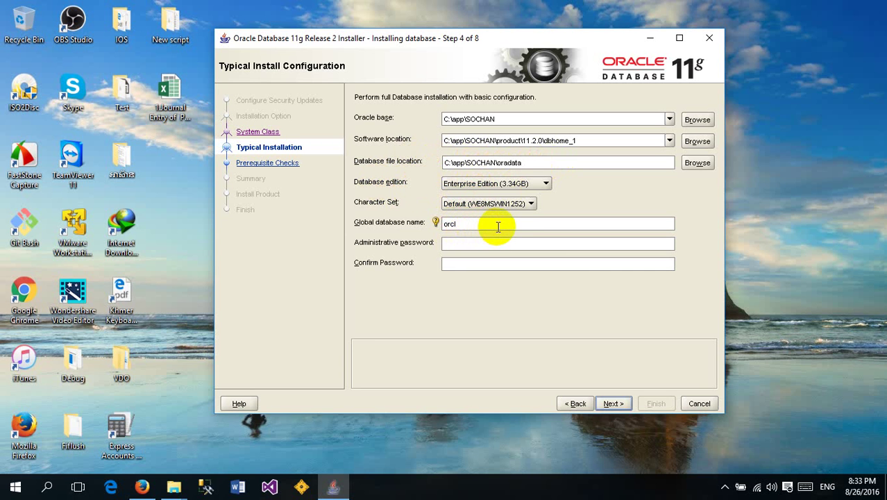
left_click_drag(481, 225, 402, 214)
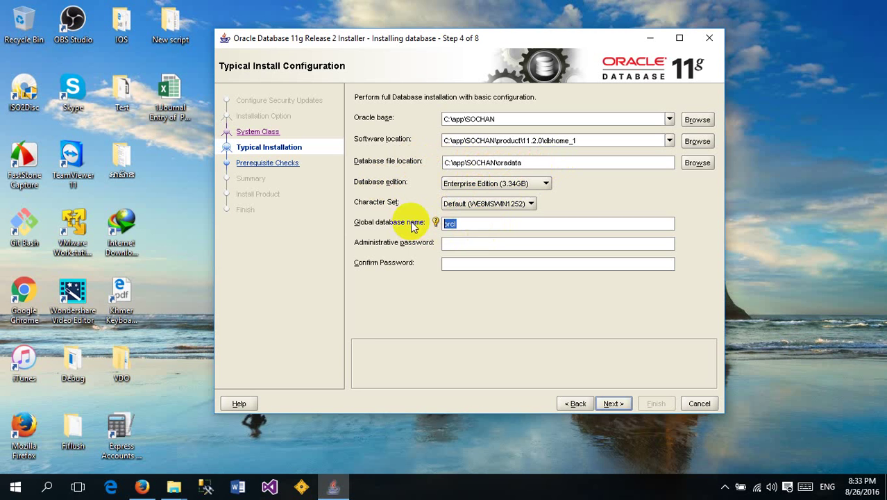
left_click(477, 225)
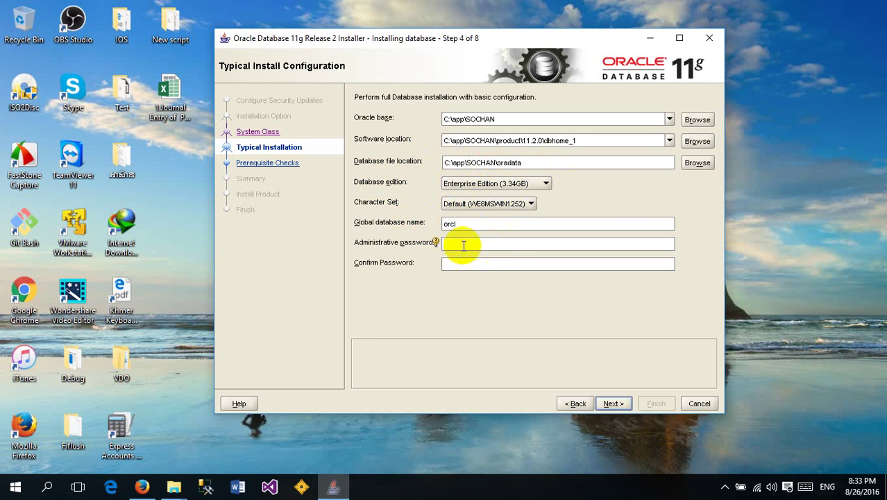
Enter the administrative password in both password fields and submit the typical install settings
left_click(463, 245)
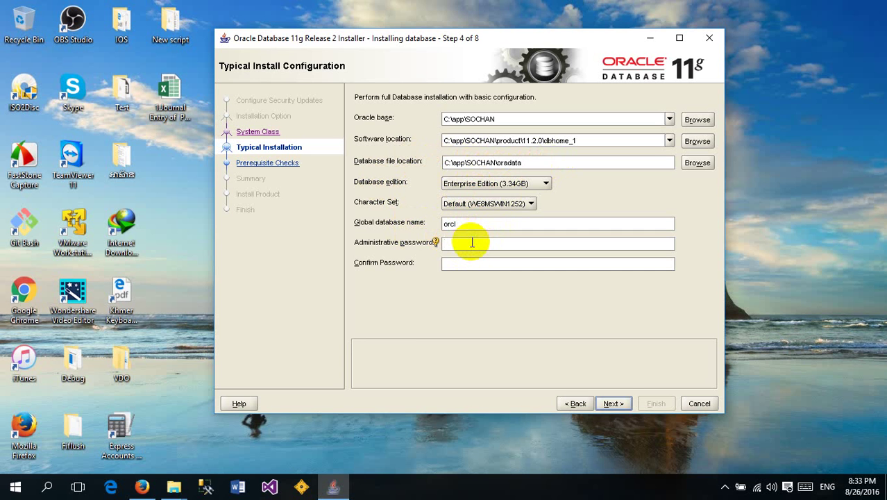
type("*")
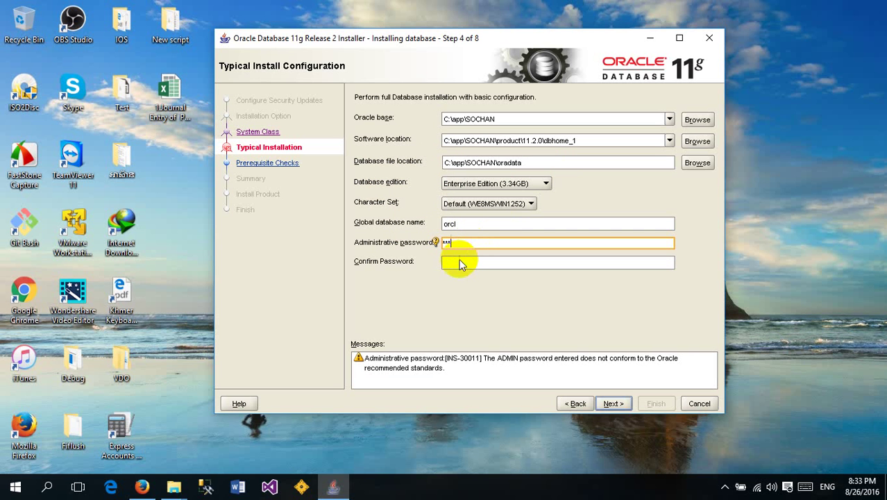
type("***")
left_click(468, 243)
left_click_drag(481, 244, 432, 241)
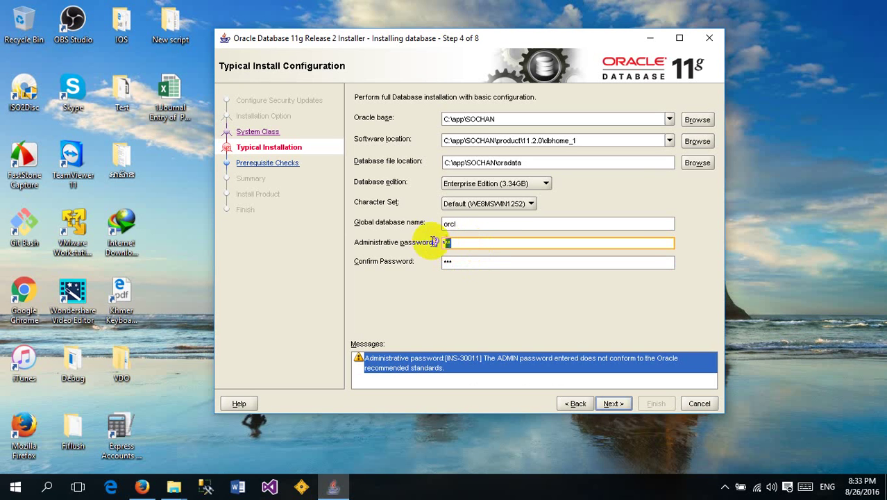
type("***")
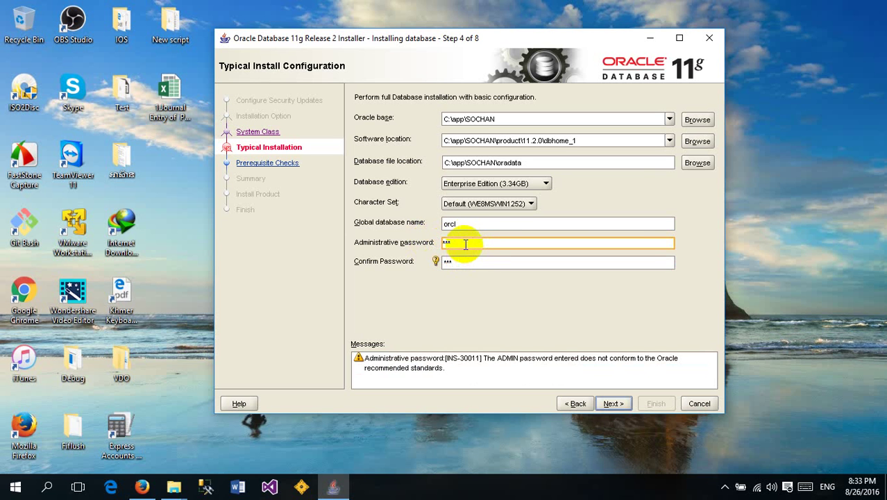
left_click(466, 244)
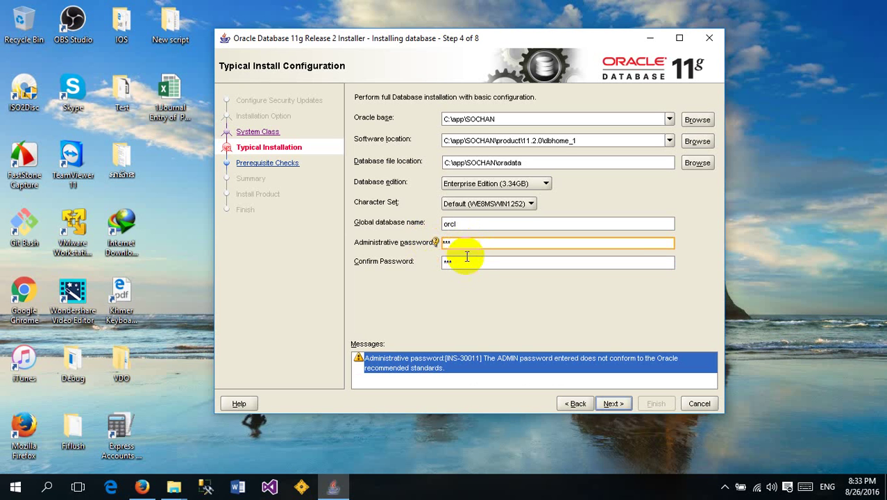
left_click(468, 266)
left_click(464, 245)
left_click(467, 260)
left_click(460, 244)
left_click(474, 260)
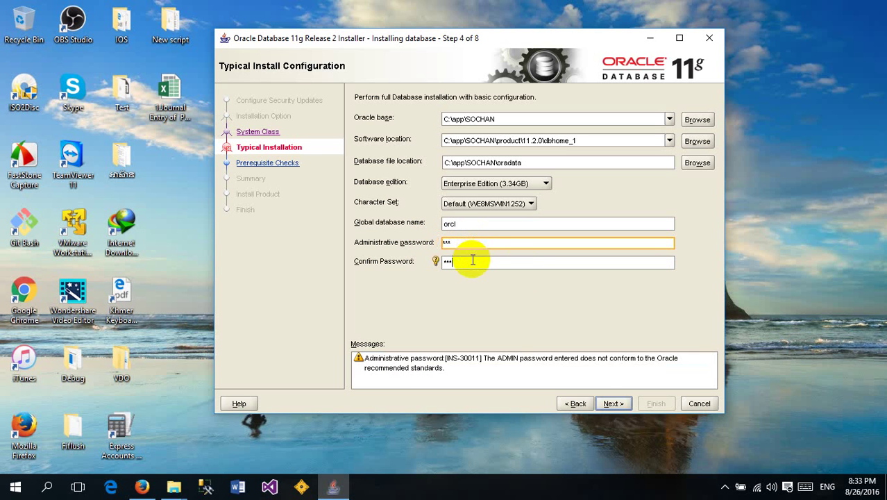
left_click(613, 403)
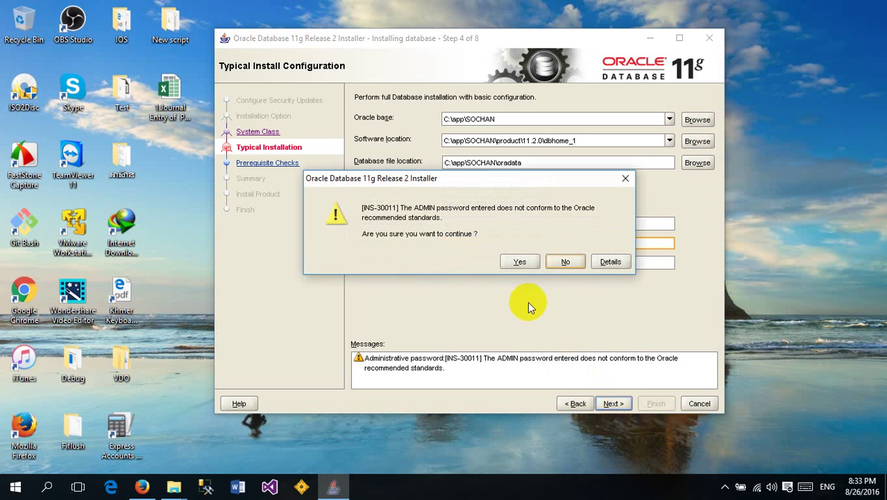
Accept the password warning and continue to the Summary page
left_click(520, 262)
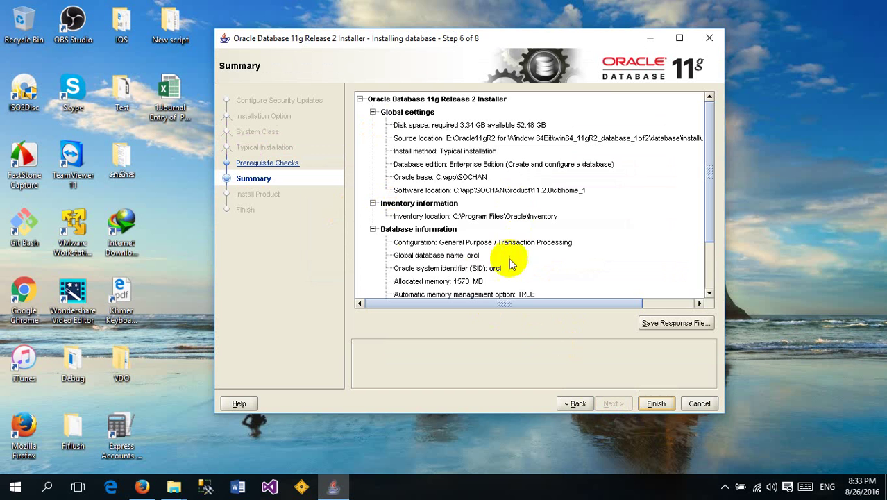
left_click_drag(708, 179, 702, 89)
left_click_drag(719, 166, 722, 218)
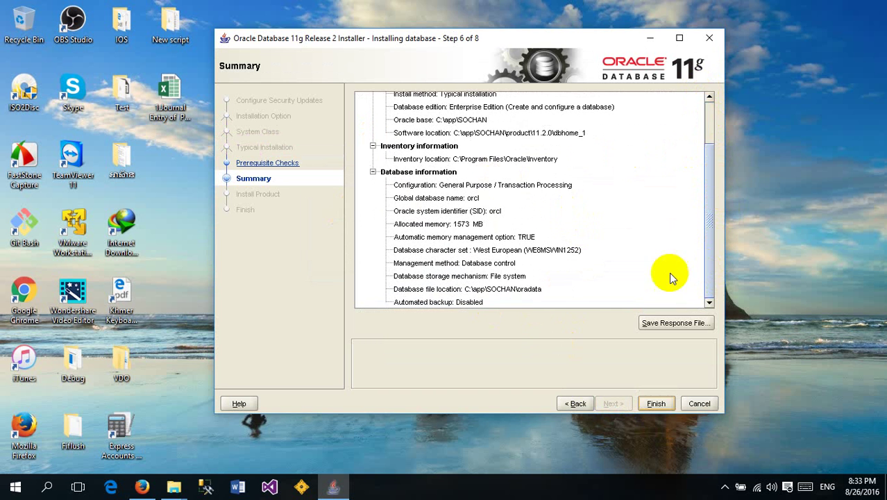
Save the response file as db.rsp on the Desktop and click Finish to install
left_click(671, 323)
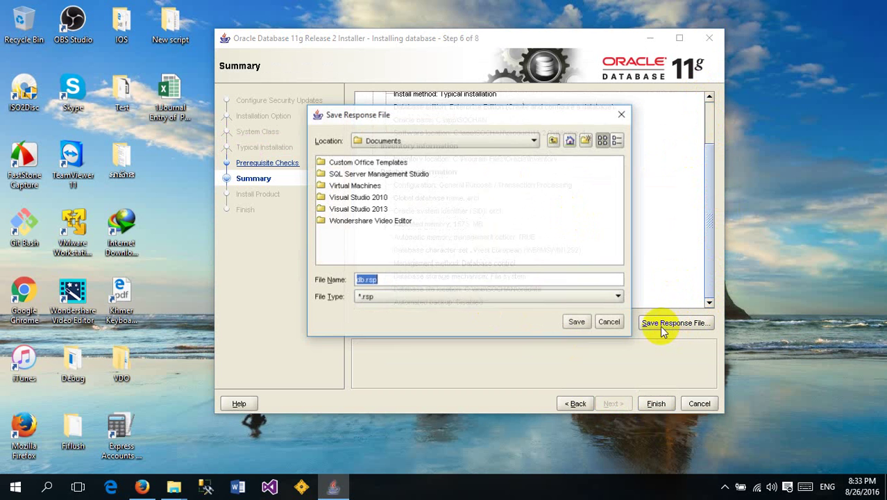
left_click(532, 139)
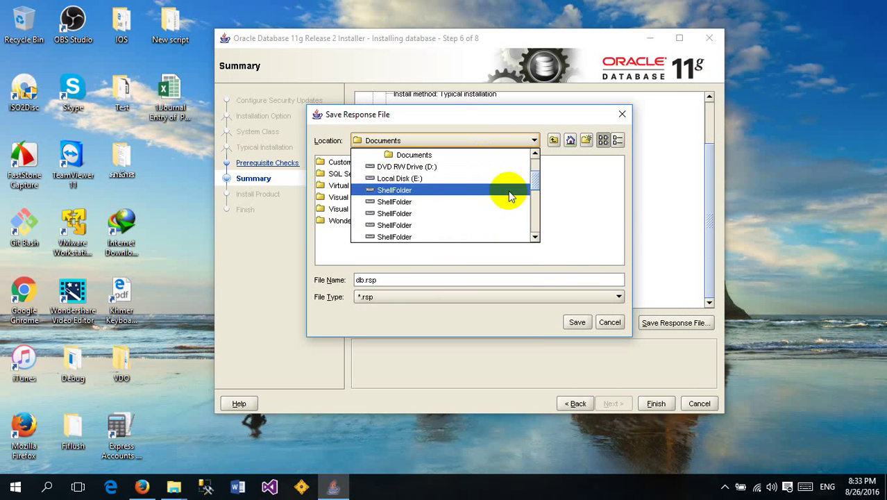
left_click_drag(533, 182, 536, 167)
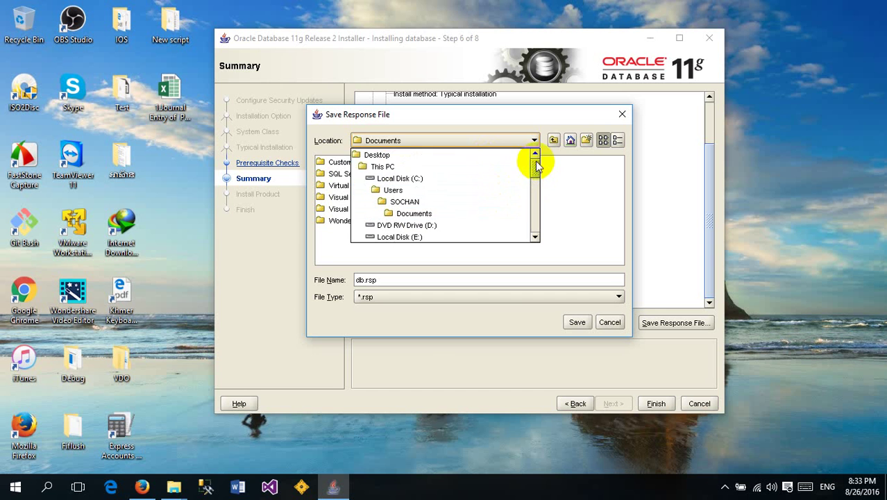
left_click(378, 155)
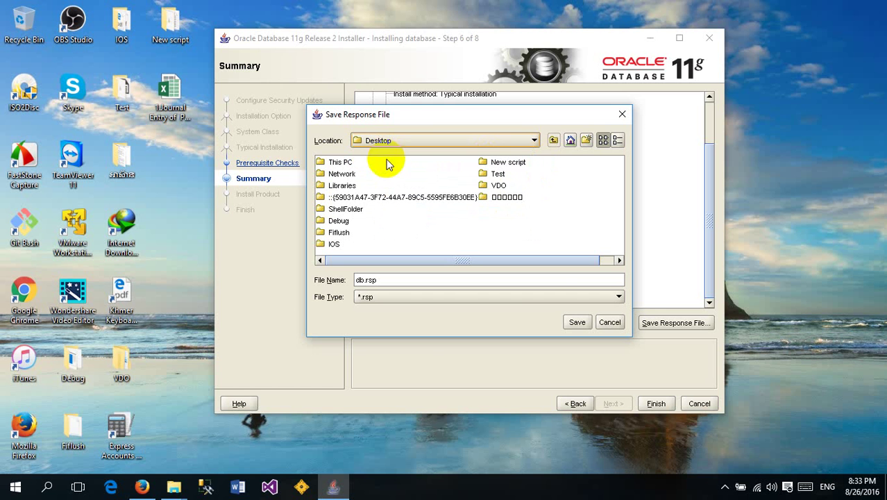
left_click(580, 322)
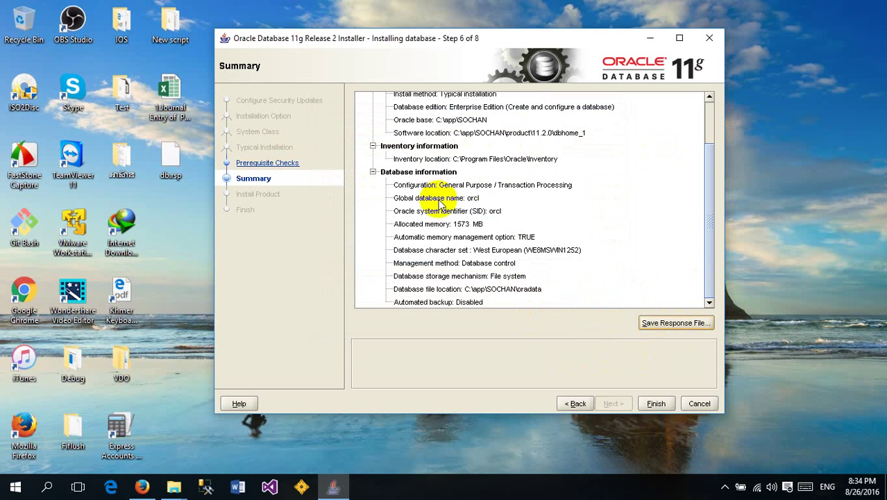
left_click(657, 404)
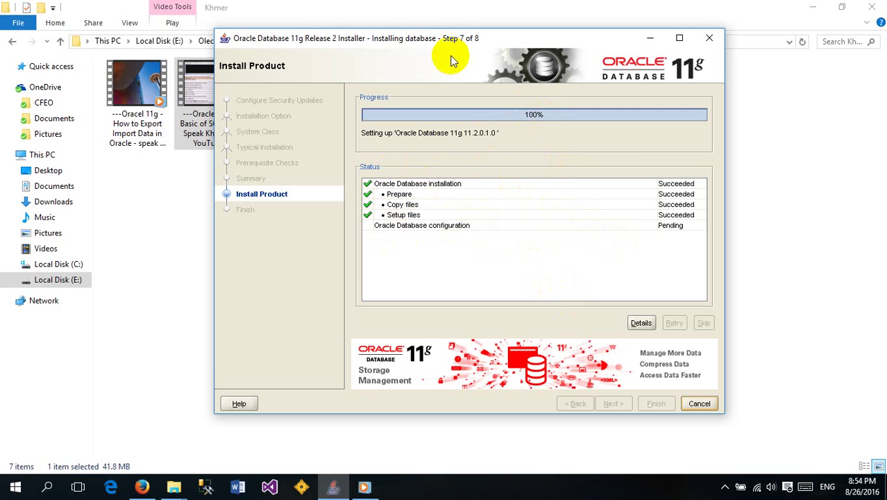
Shift the installer window left while Prepare, Copy files and Setup files complete
left_click_drag(434, 42, 365, 48)
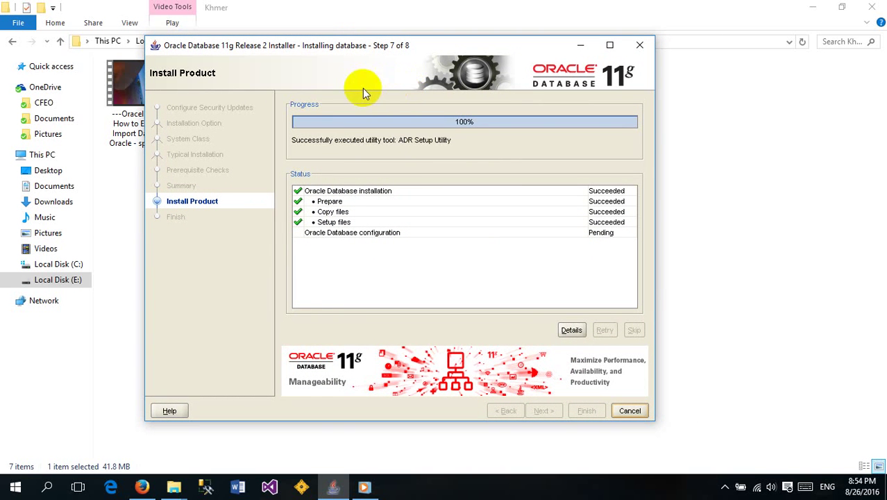
left_click_drag(421, 47, 372, 45)
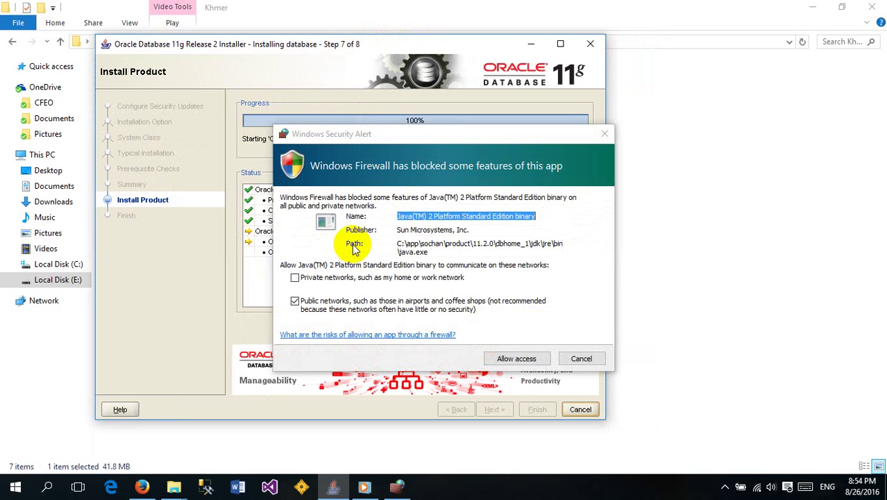
Allow the Java(TM) 2 Platform binary through Windows Firewall
left_click(514, 359)
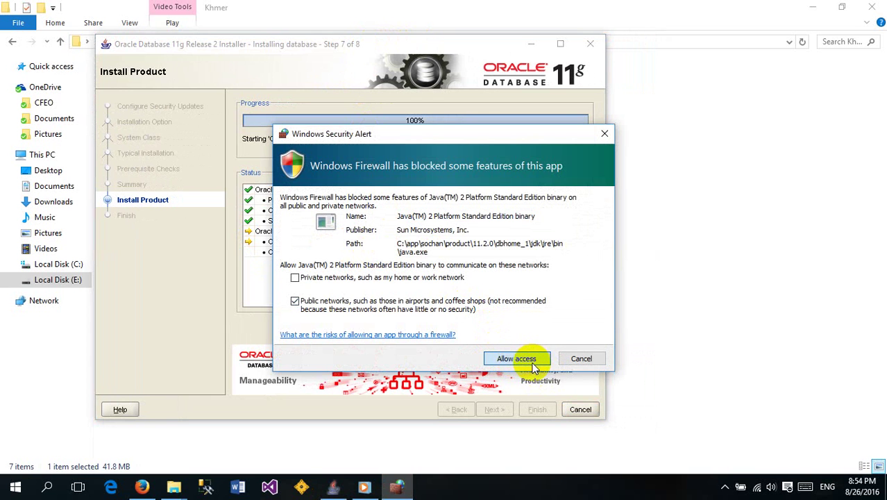
left_click(519, 359)
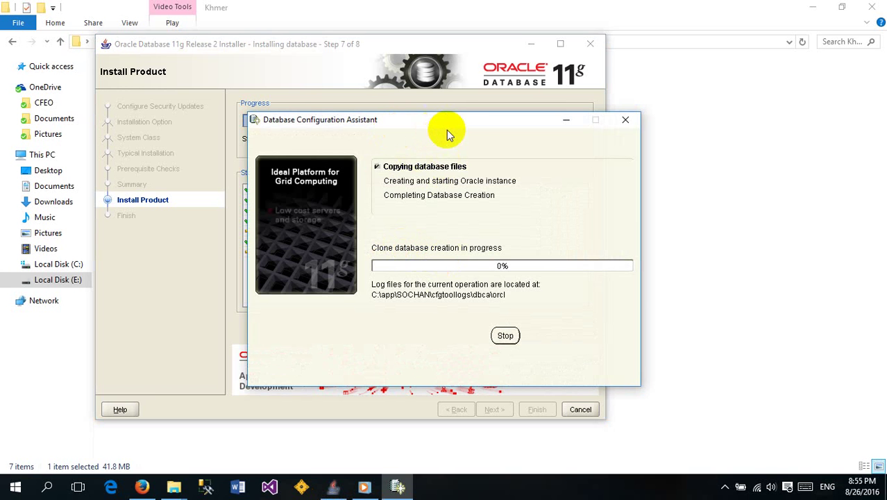
Move the Database Configuration Assistant window up and left while the orcl database is created
left_click_drag(459, 126, 467, 104)
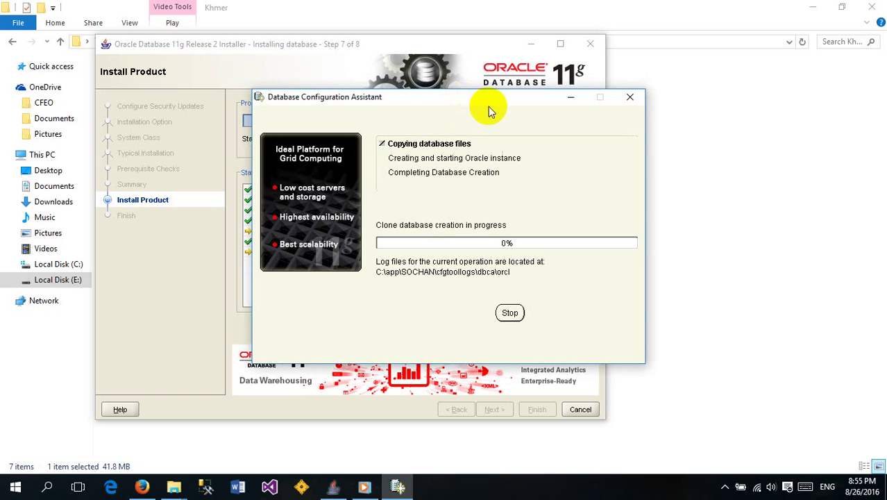
left_click_drag(466, 104, 589, 80)
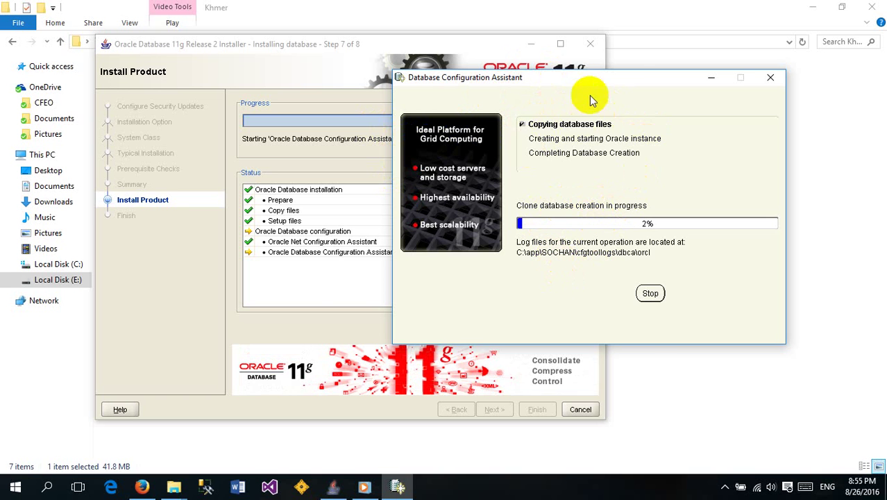
left_click_drag(581, 82, 522, 70)
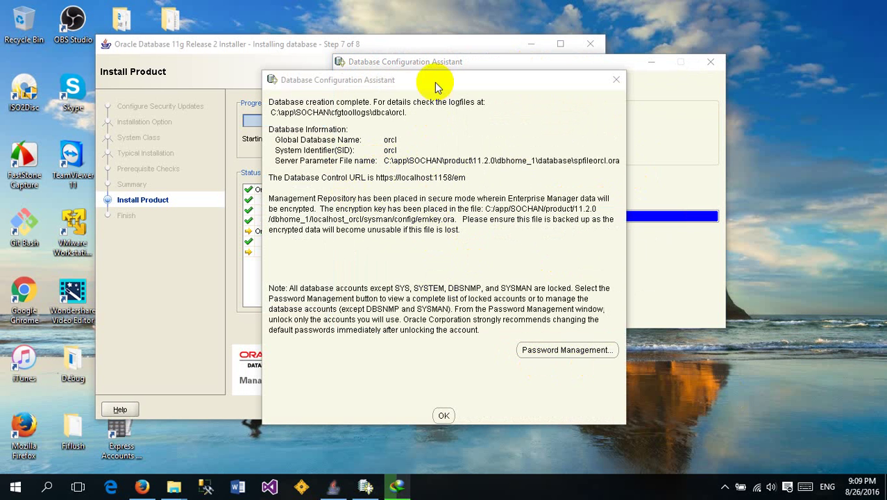
left_click_drag(427, 80, 277, 38)
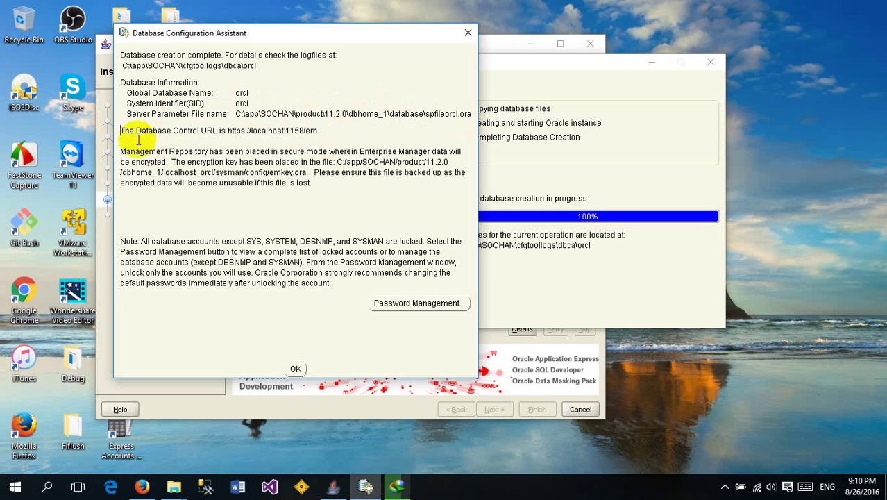
left_click_drag(122, 130, 228, 131)
left_click(325, 130)
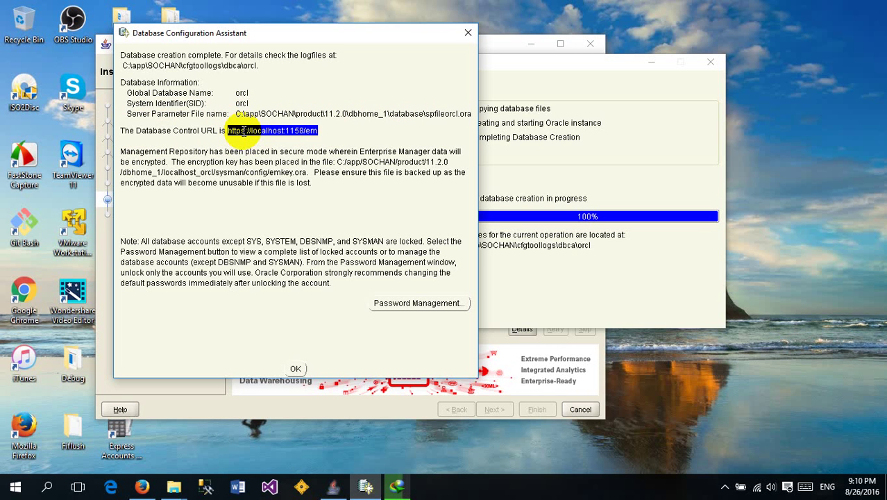
left_click(250, 209)
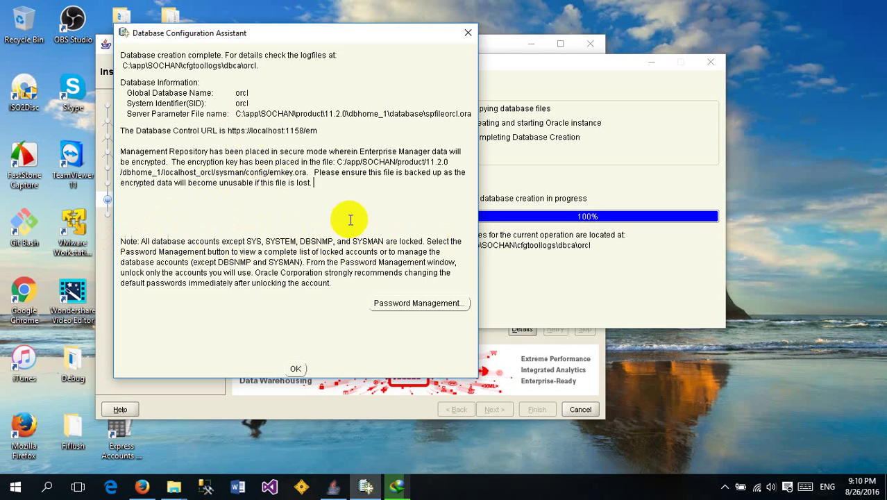
Open Password Management and select the SYS account row
left_click(411, 308)
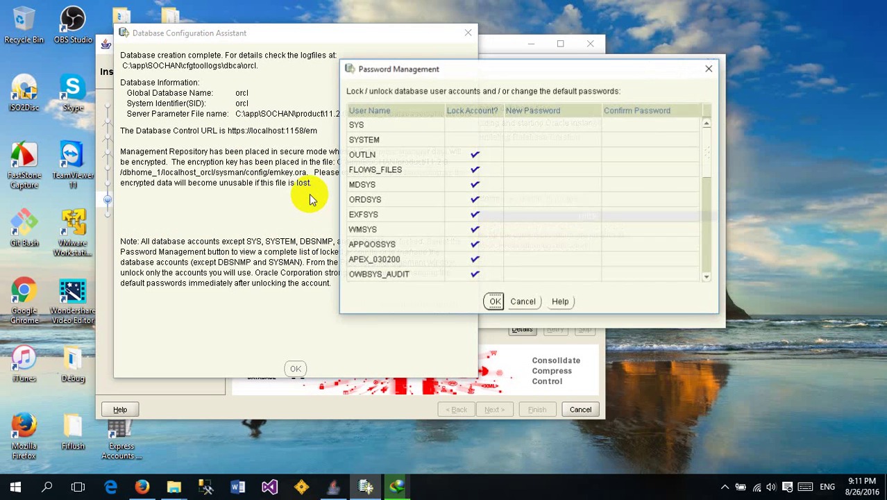
left_click_drag(516, 78, 331, 60)
left_click_drag(525, 148, 519, 127)
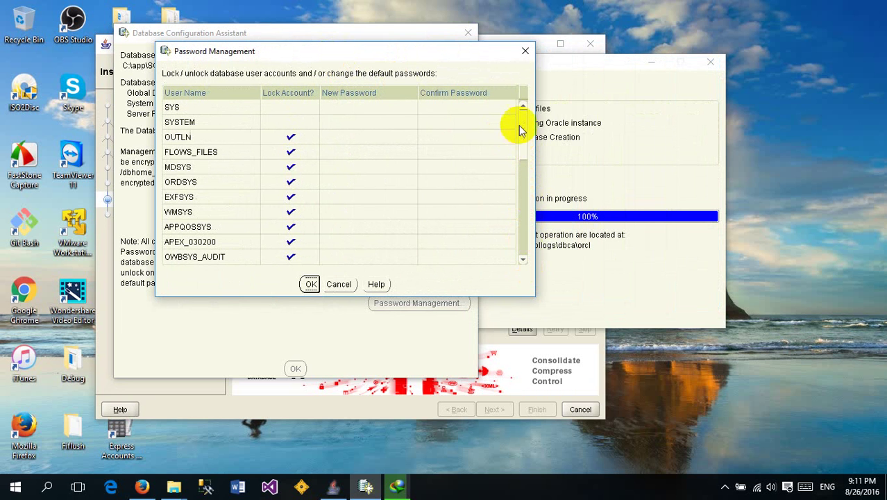
left_click(216, 109)
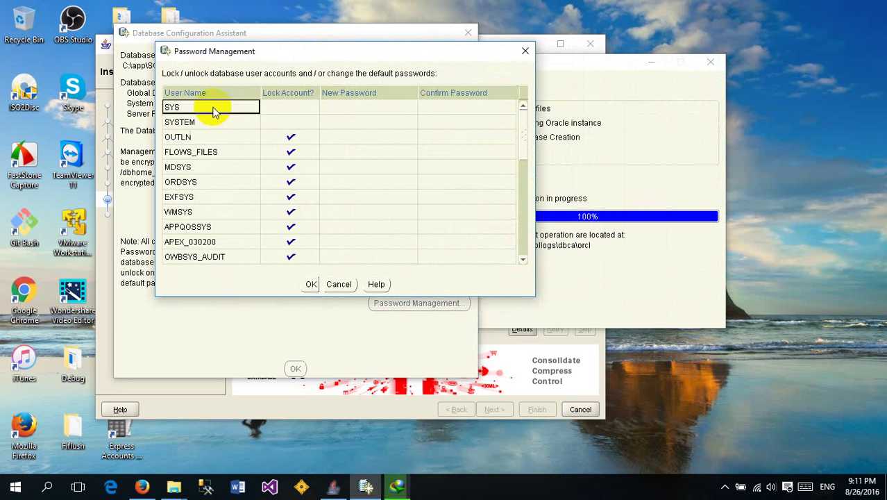
left_click(287, 109)
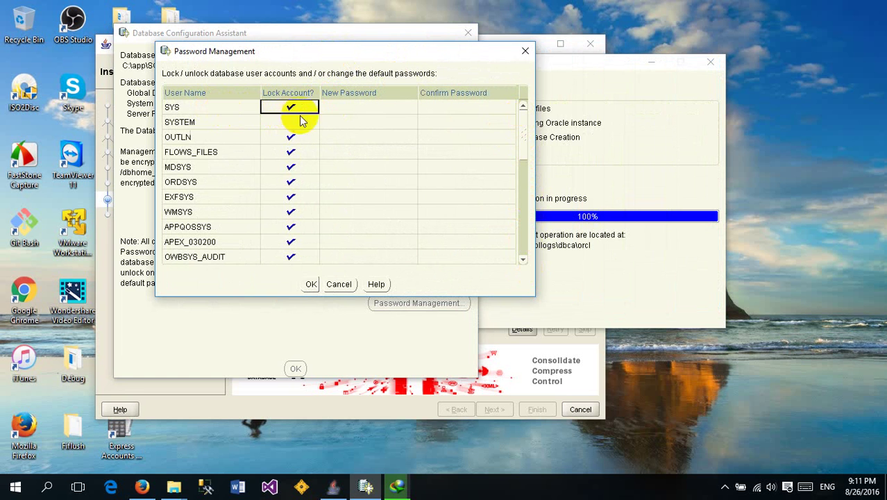
left_click(352, 110)
left_click(194, 110)
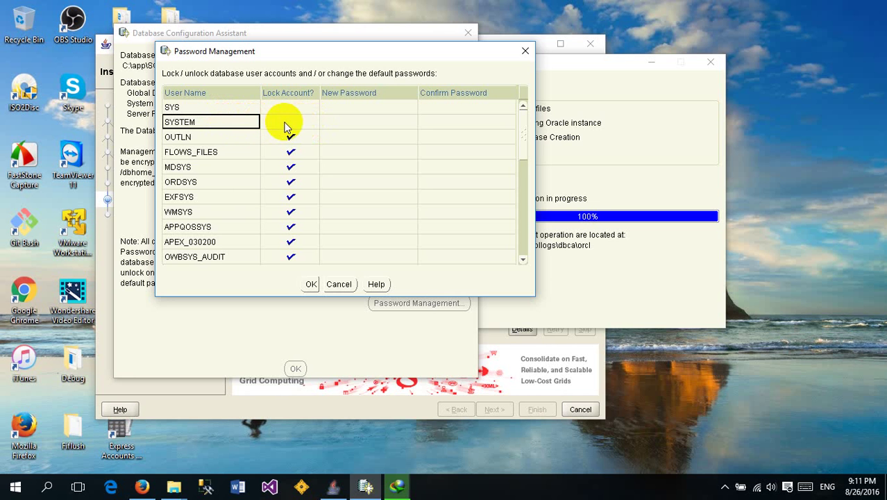
left_click(232, 108)
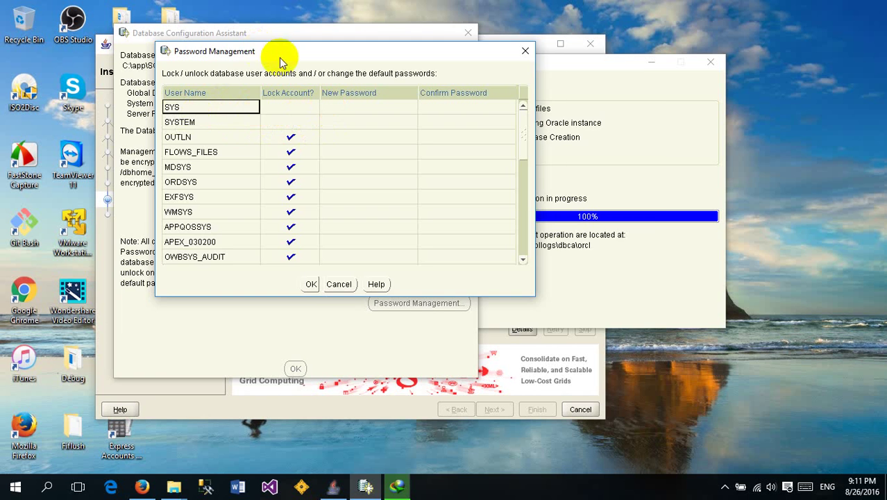
Enter and confirm new passwords for SYS and SYSTEM, then scroll the account list
left_click_drag(264, 51, 385, 76)
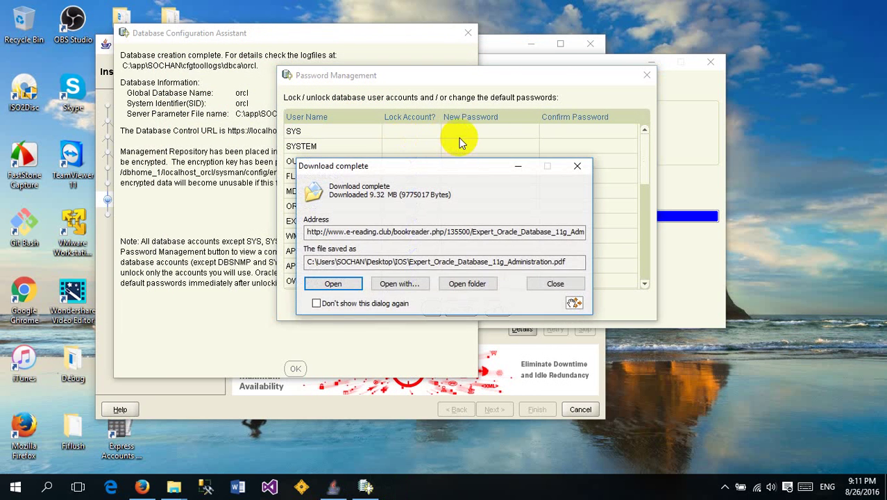
left_click(561, 284)
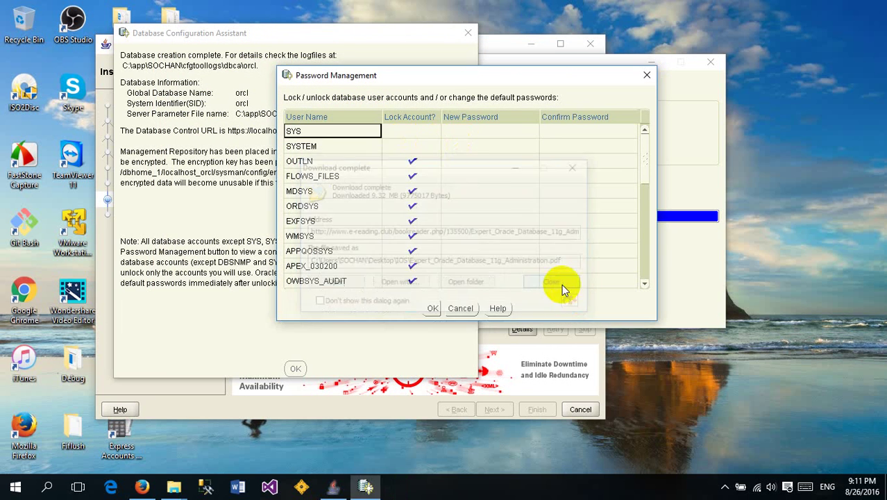
left_click(481, 134)
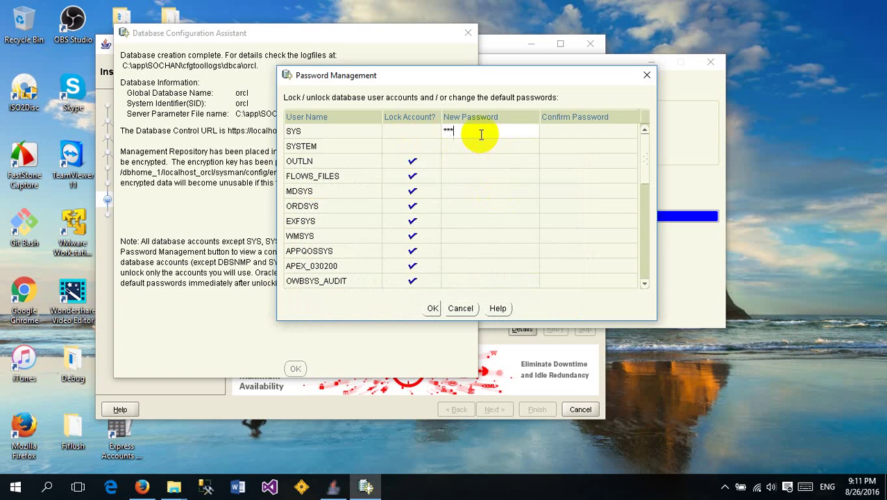
left_click(566, 138)
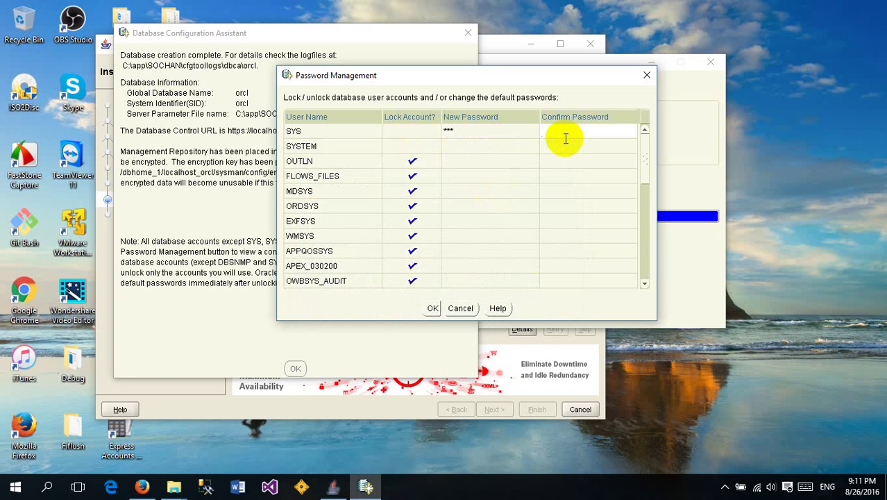
left_click(467, 148)
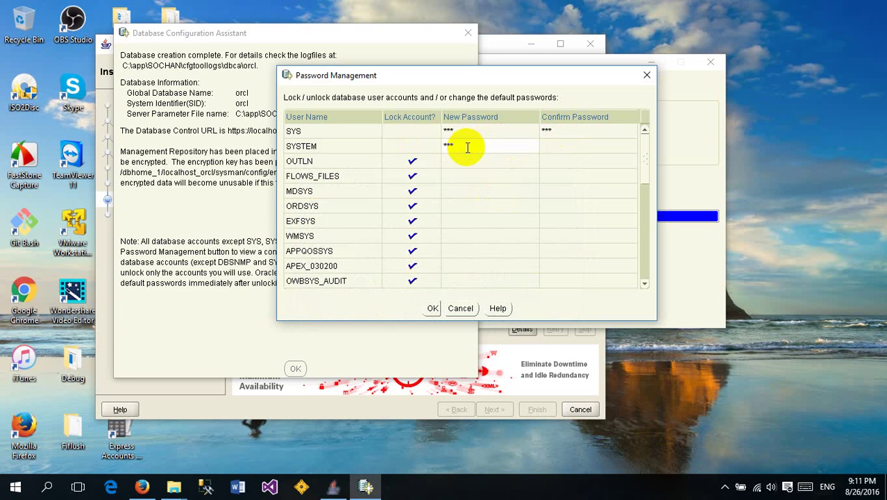
left_click(566, 144)
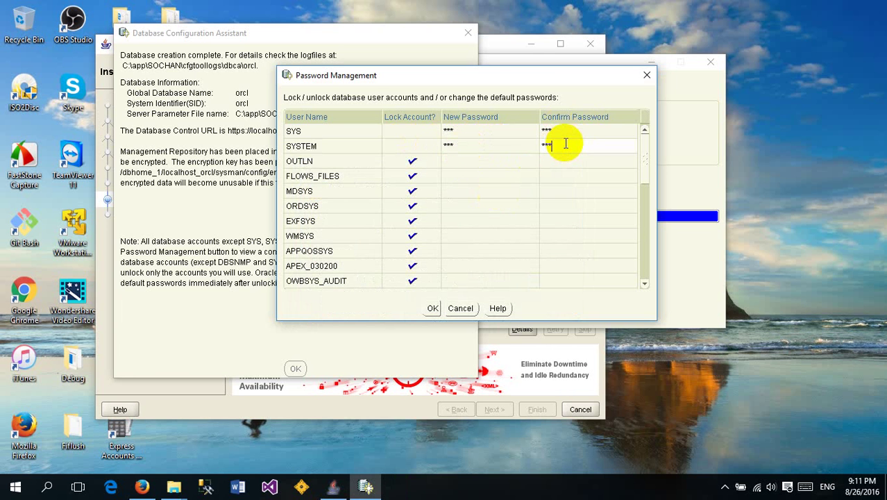
left_click(411, 134)
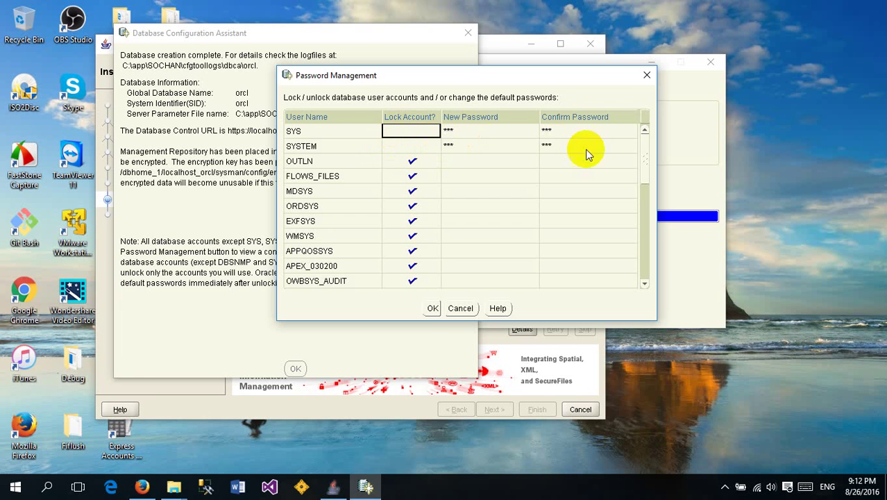
left_click_drag(646, 160, 651, 264)
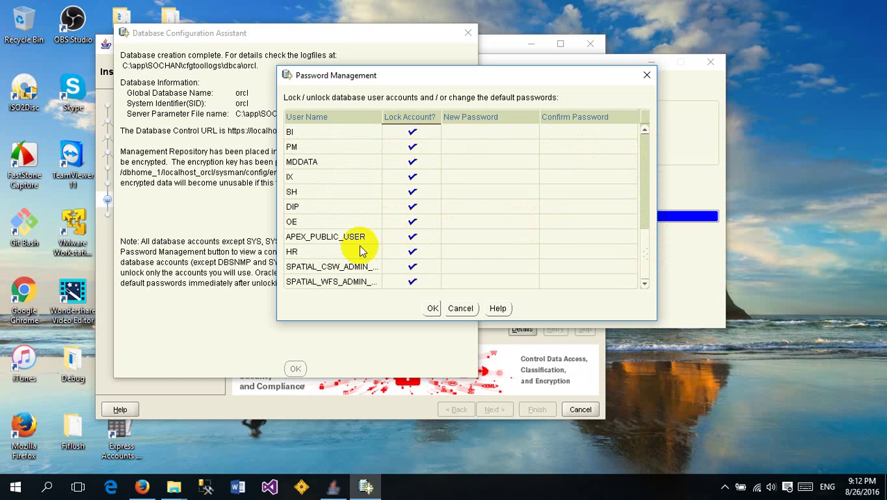
Unlock HR, enter and confirm its new password, and apply the changes with OK
left_click(412, 252)
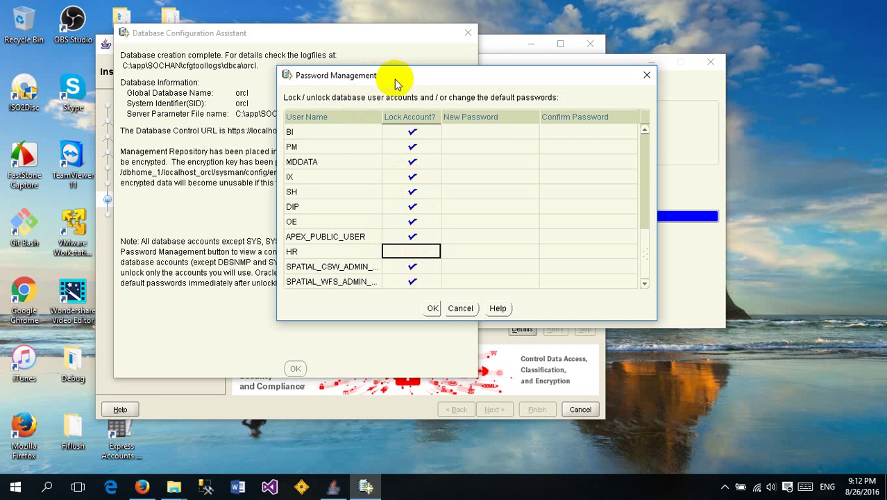
left_click_drag(395, 80, 349, 76)
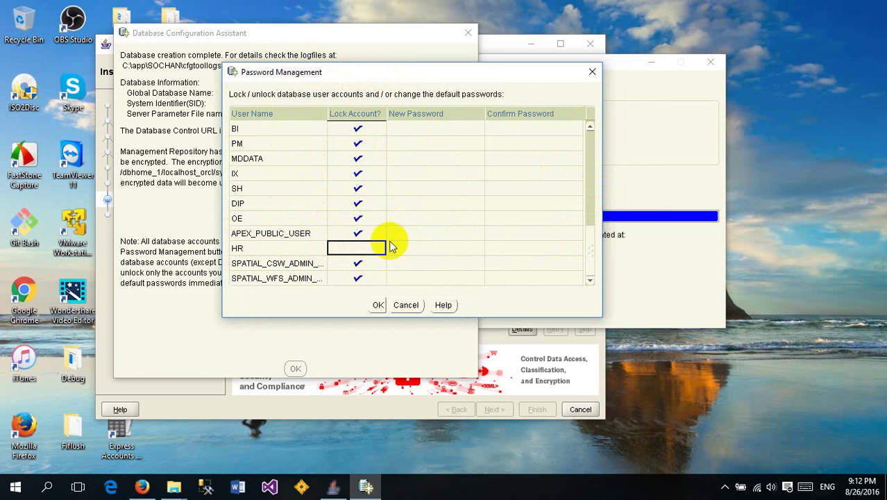
left_click(421, 247)
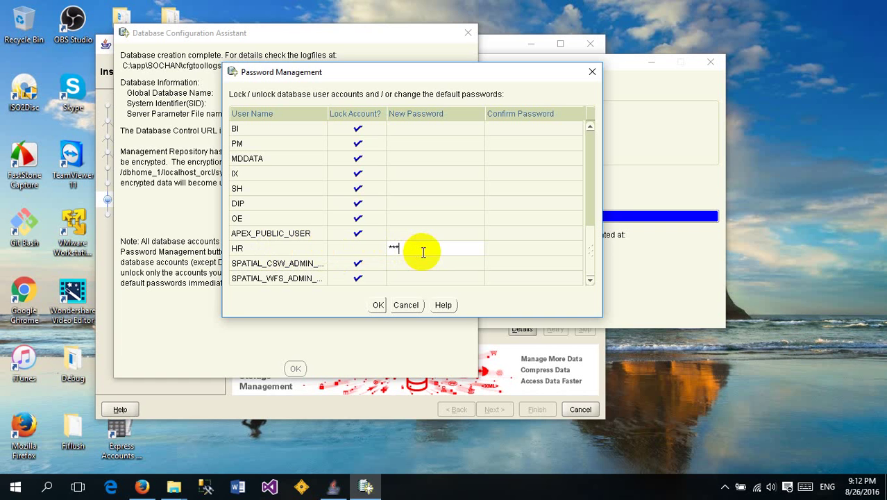
left_click(511, 253)
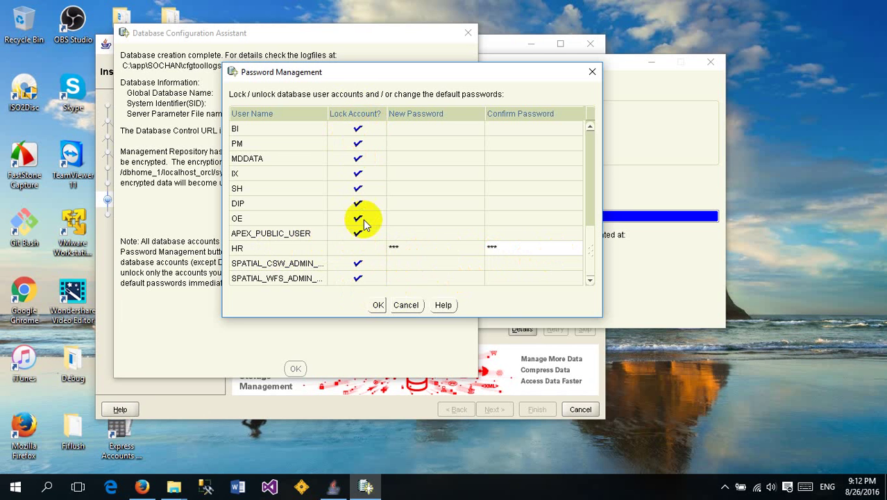
left_click(376, 307)
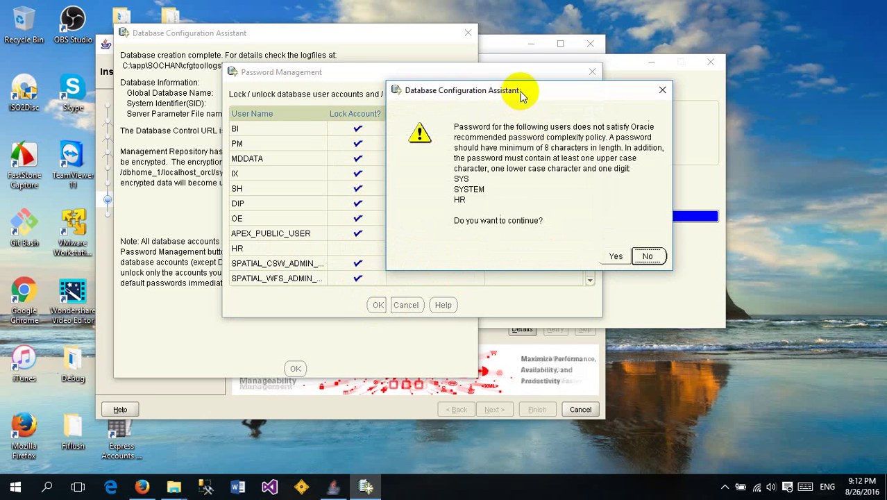
Accept the weak-password warning, dismiss the orcl creation summary, and close the installer
left_click_drag(510, 93, 320, 86)
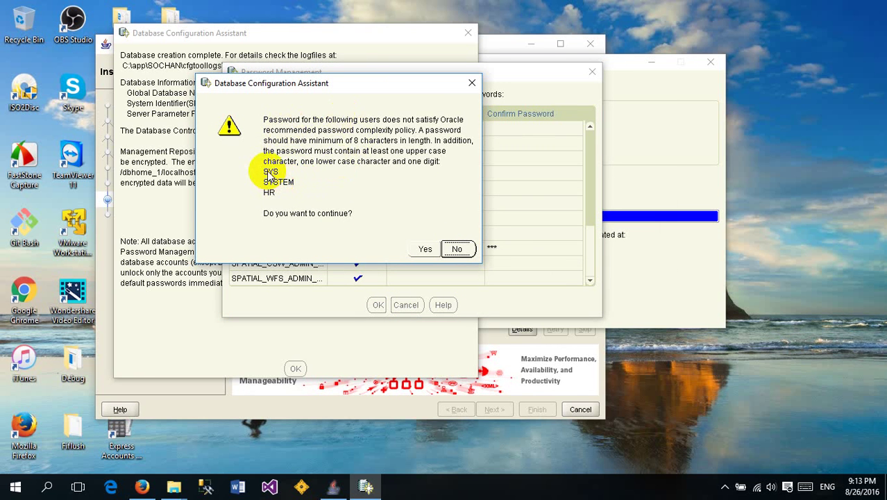
left_click(425, 249)
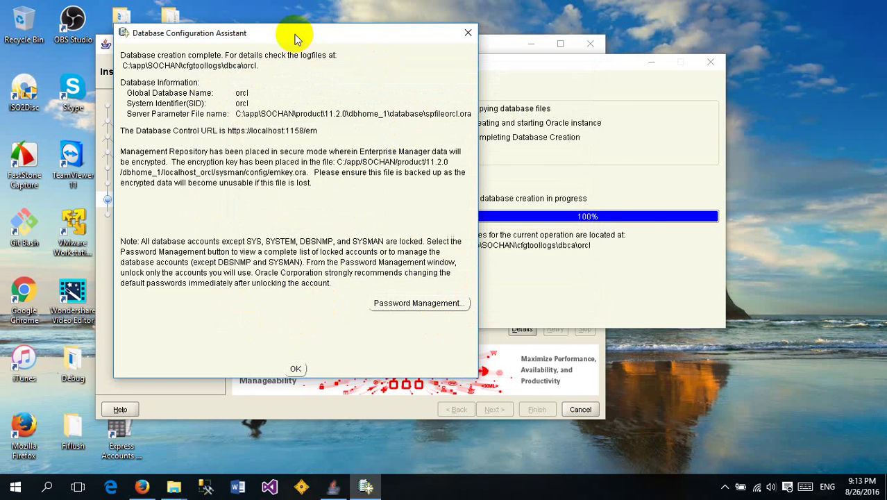
left_click_drag(293, 33, 461, 45)
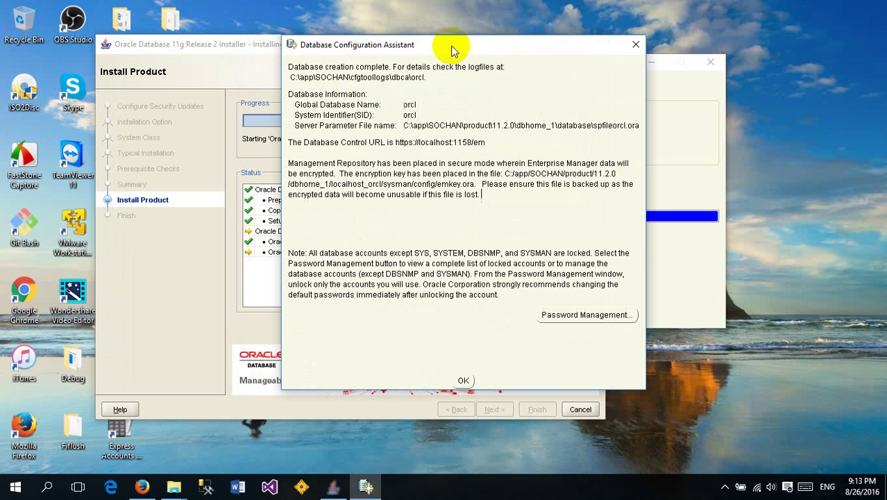
left_click(465, 380)
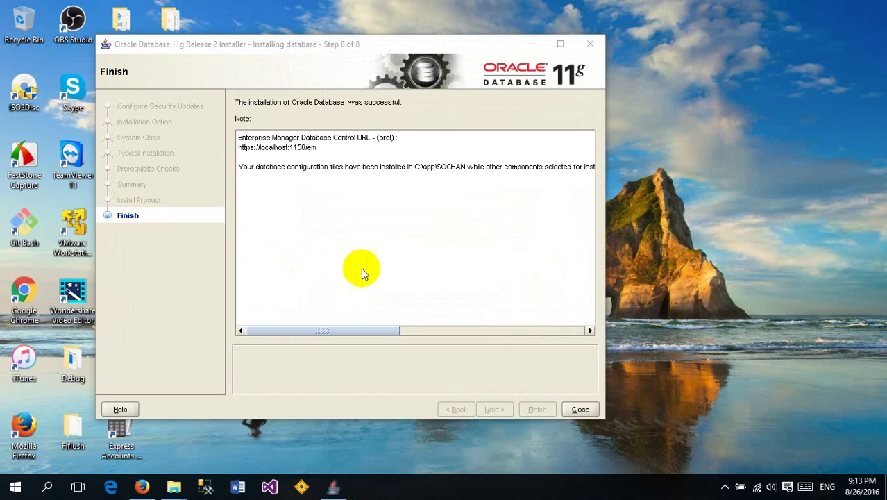
left_click(582, 409)
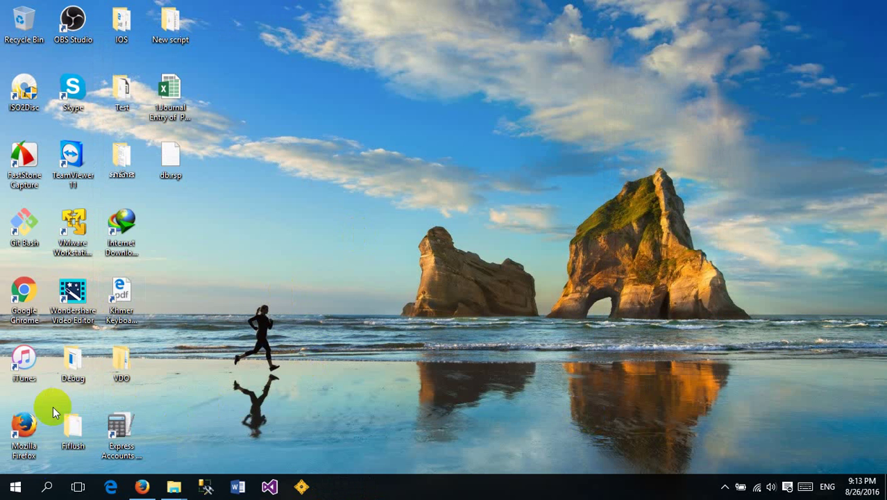
left_click(20, 488)
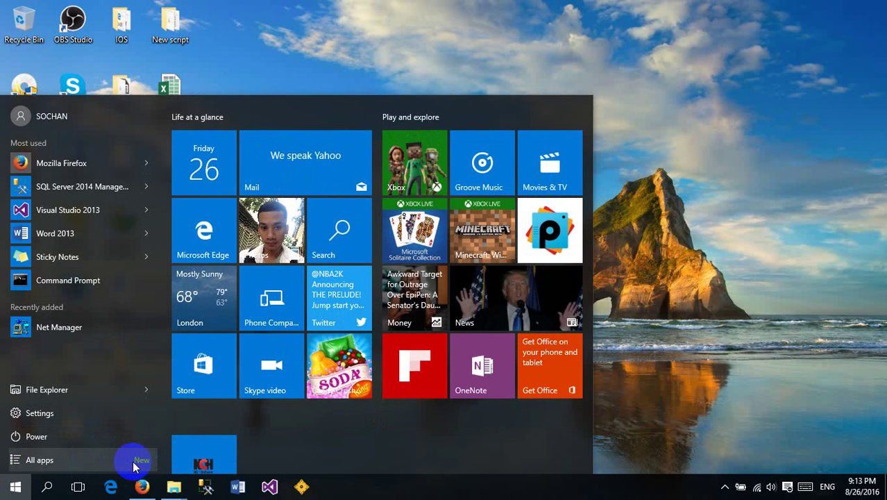
left_click(136, 463)
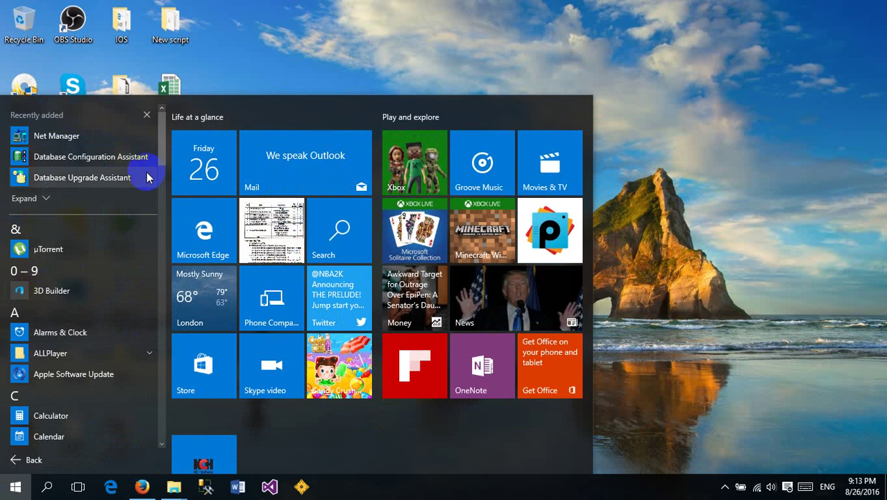
left_click_drag(160, 158, 139, 312)
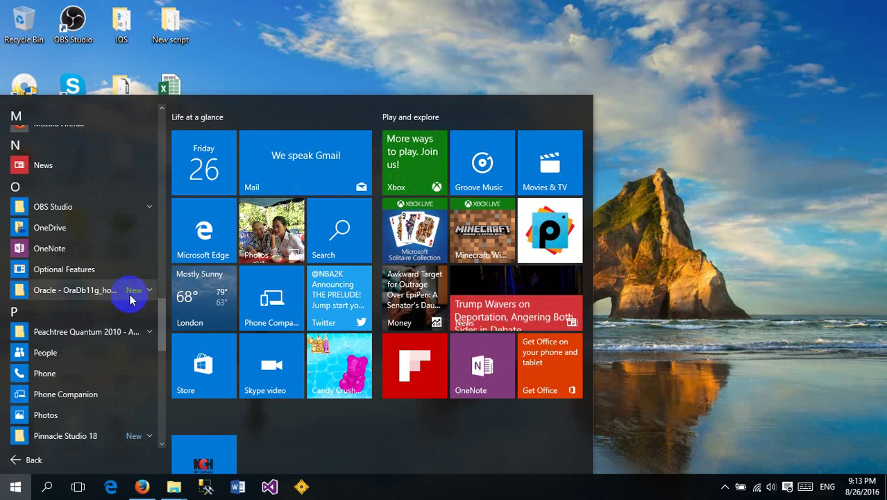
left_click(148, 295)
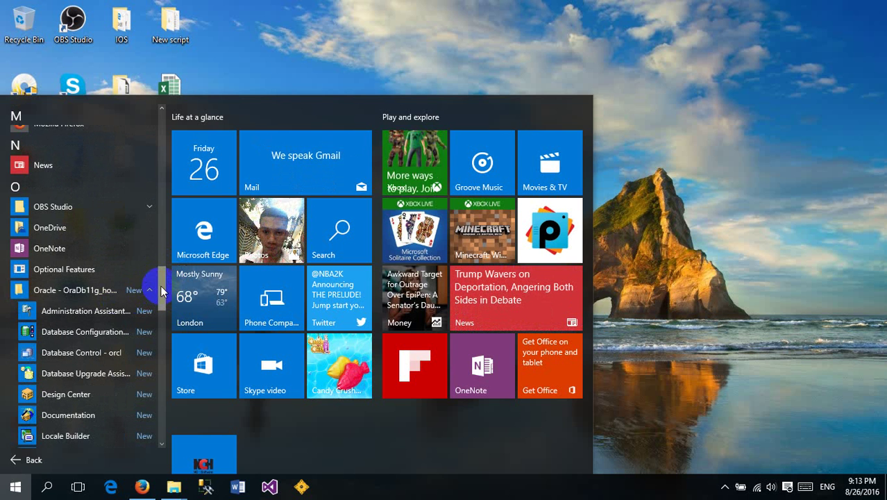
left_click_drag(161, 284, 161, 300)
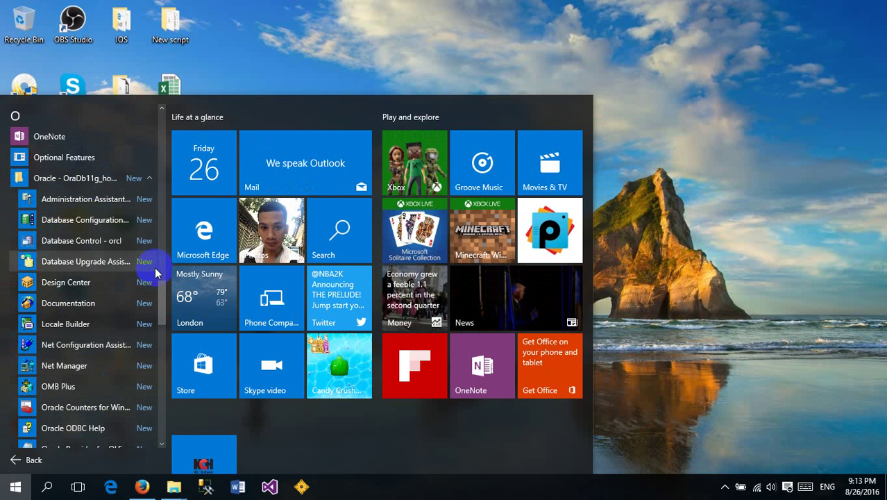
mouse_move(162, 297)
left_mouse_down()
mouse_move(164, 327)
mouse_move(161, 285)
left_mouse_up()
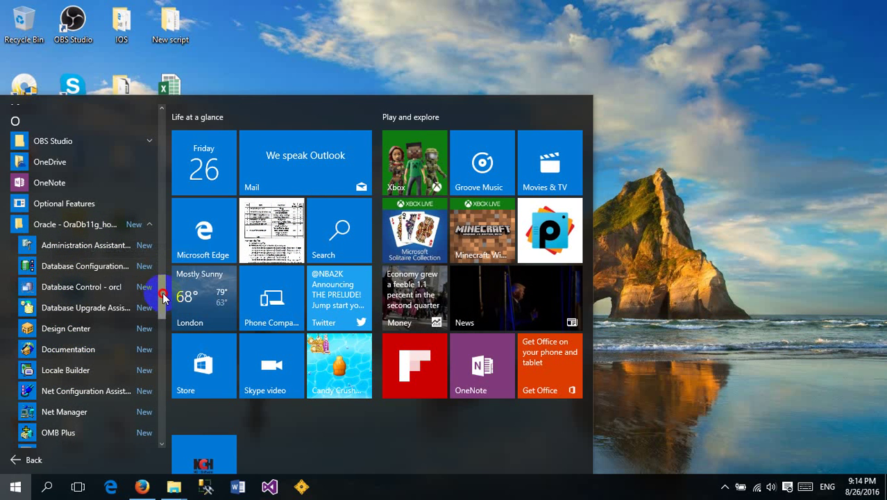
left_click_drag(164, 297, 159, 307)
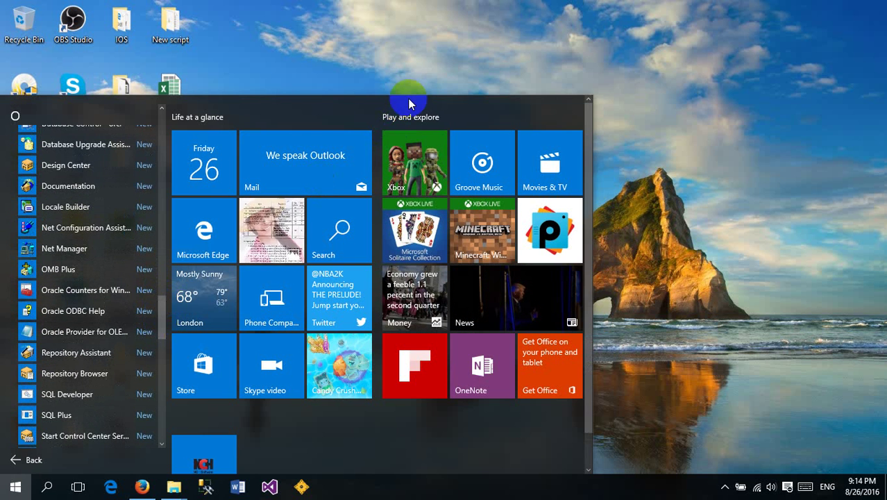
left_click(403, 59)
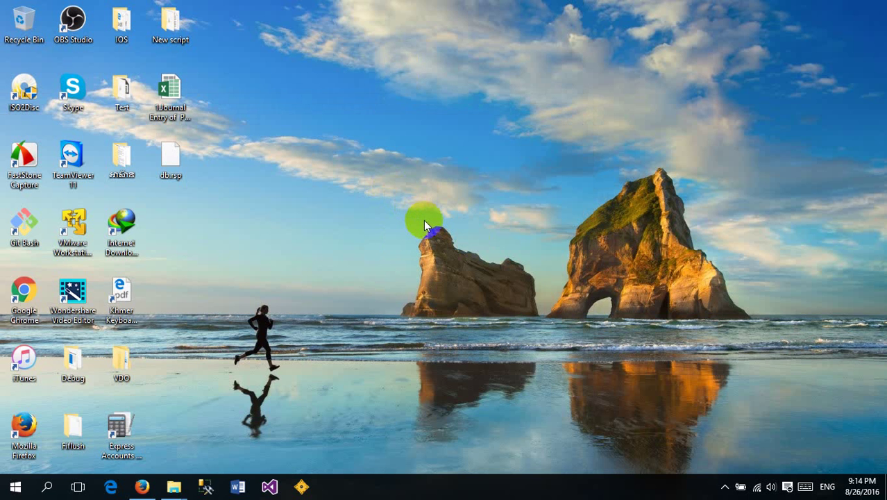
Open the Windows Run dialog with Win+R
left_click(430, 239)
key("super")
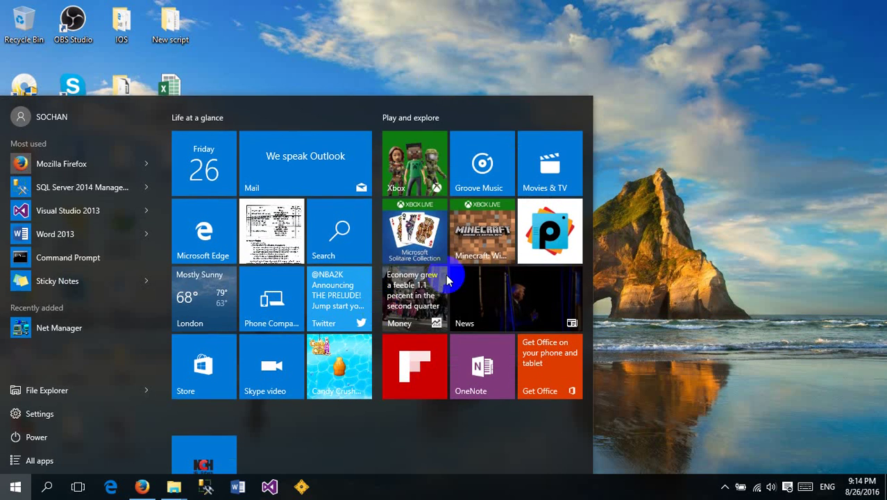
left_click(749, 186)
key("super")
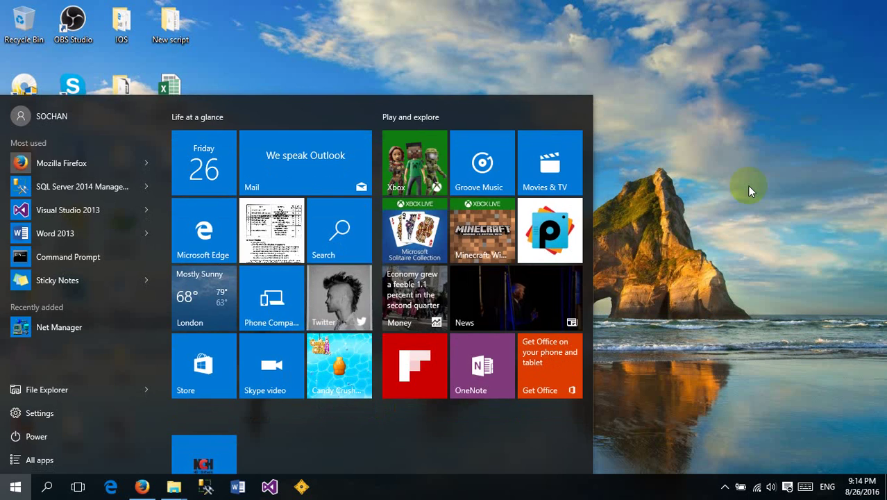
key("super+r")
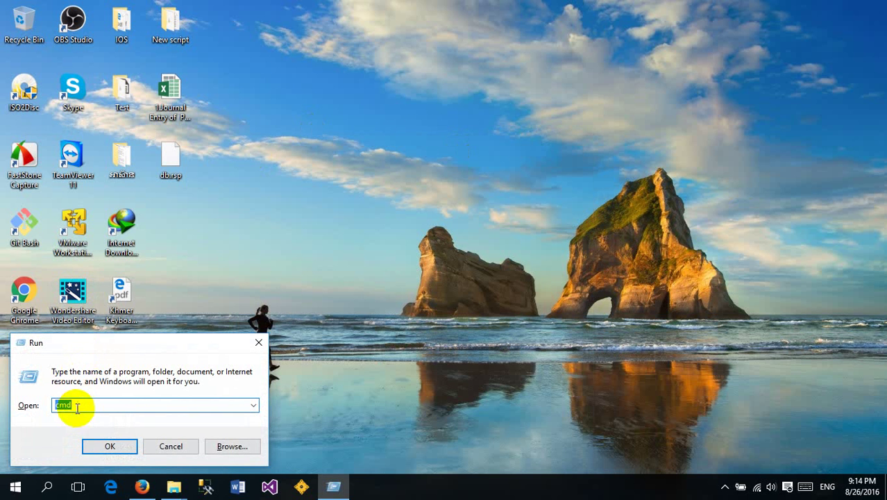
Run 'sqlplus /nolog', fixing the command after the cannot-find error
key("BackSpace")
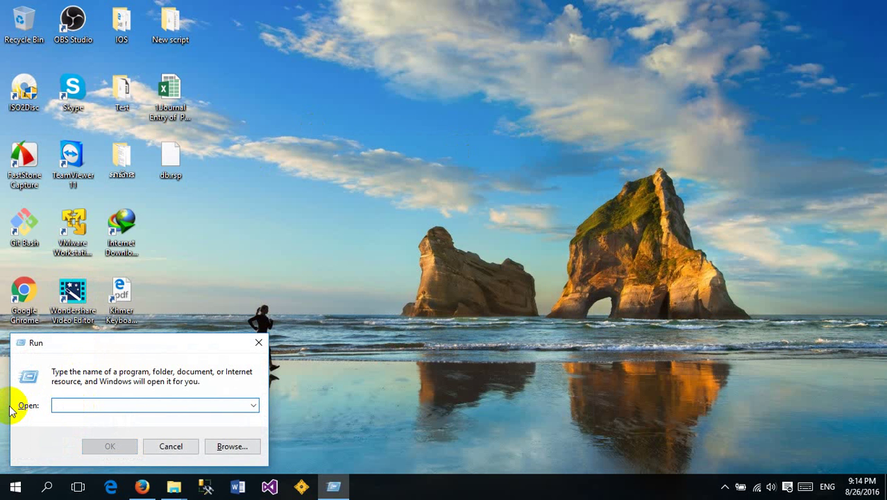
type("sqlplus/nolog")
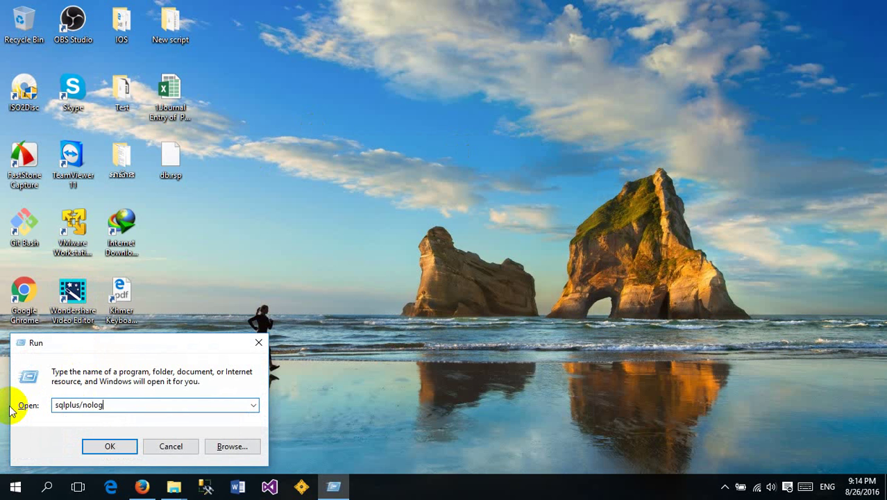
key("Return")
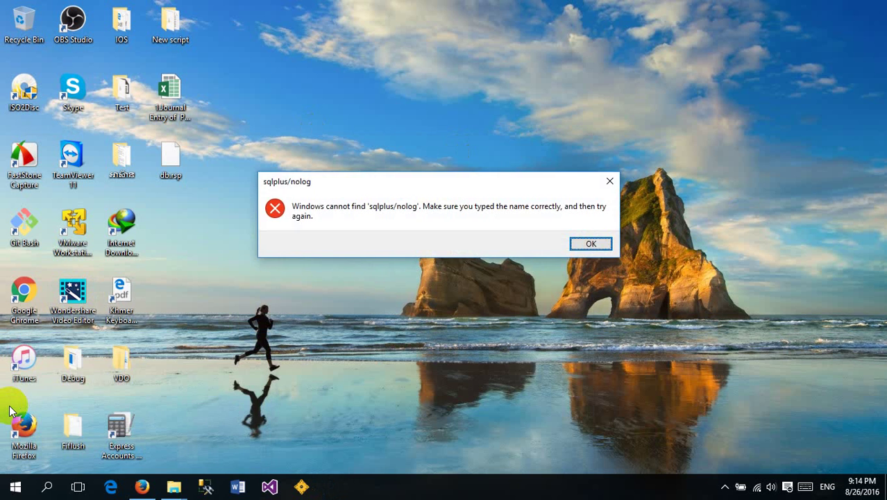
key("Return")
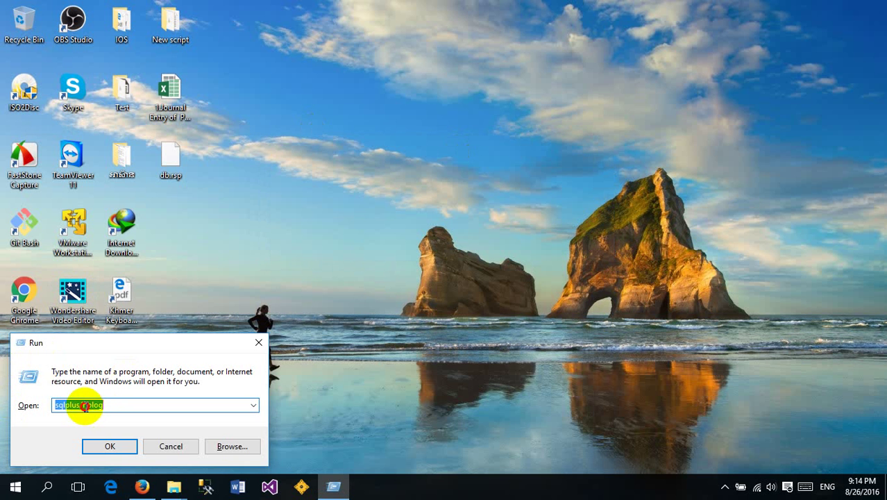
left_click(82, 406)
key("Return")
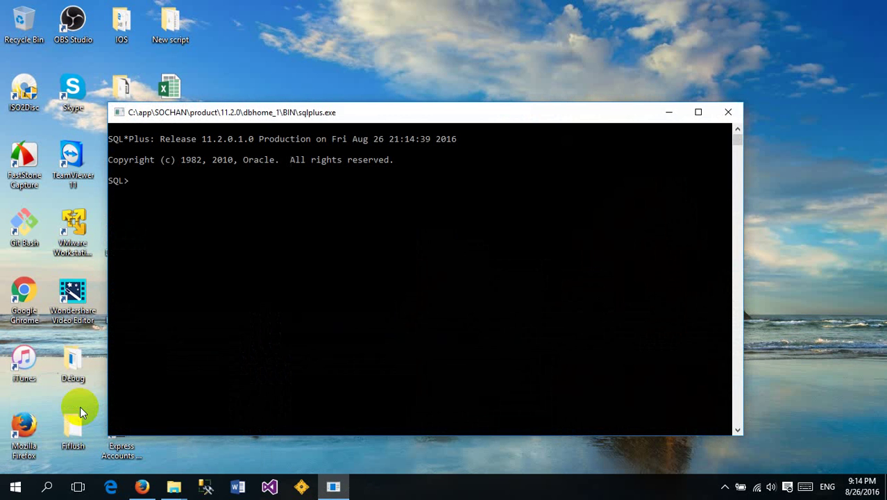
Connect to the database as SYSTEM using 'connect system/' plus the account password
left_click_drag(260, 112, 283, 67)
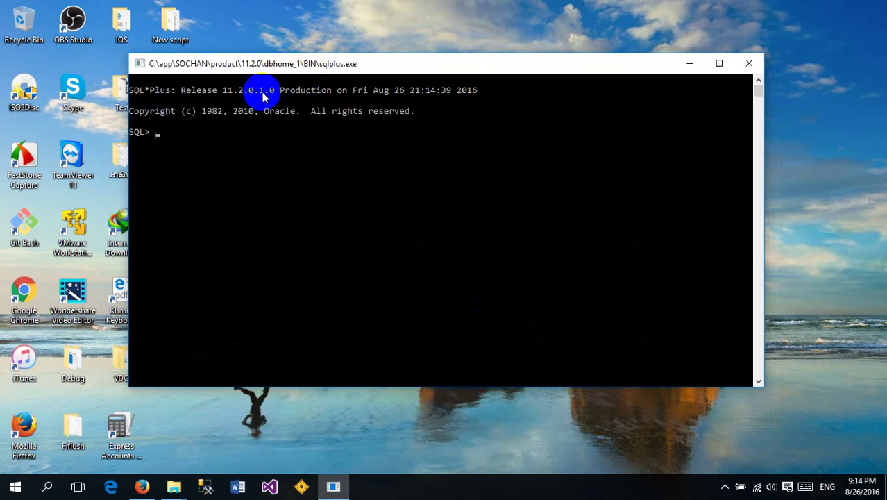
left_click(238, 63)
left_click(297, 189)
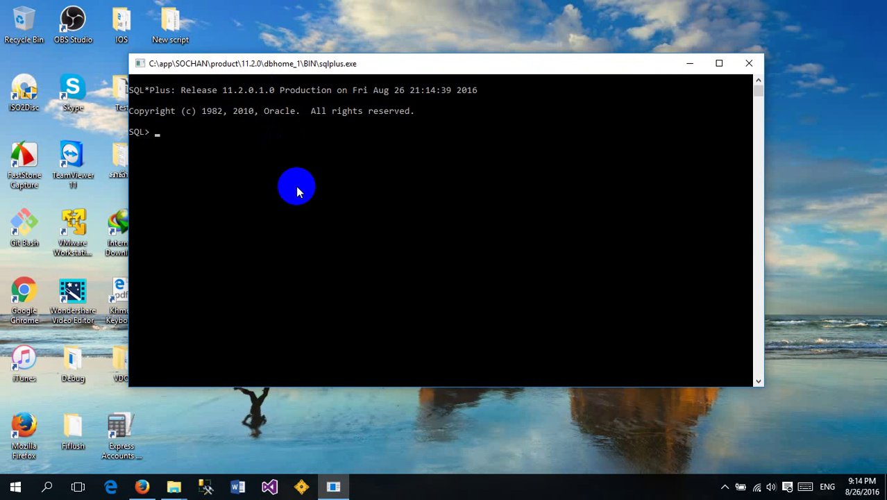
left_click(183, 134)
left_click(159, 134)
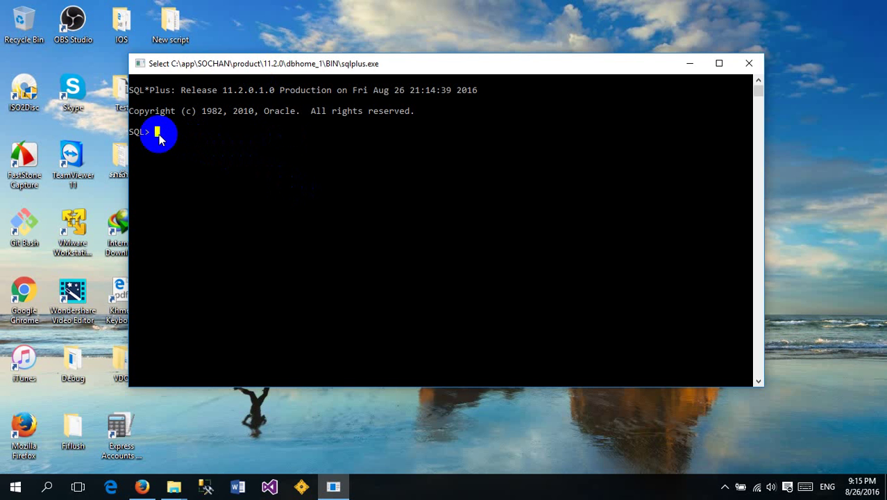
key("Escape")
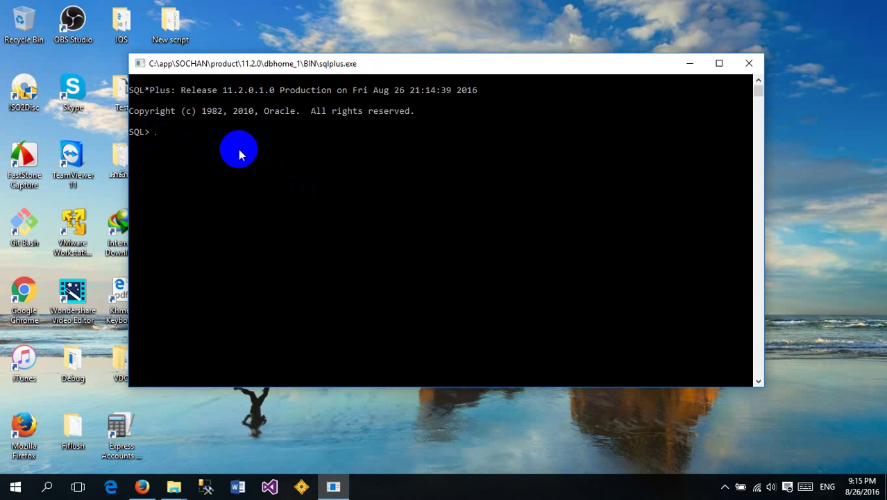
type("connect system/123")
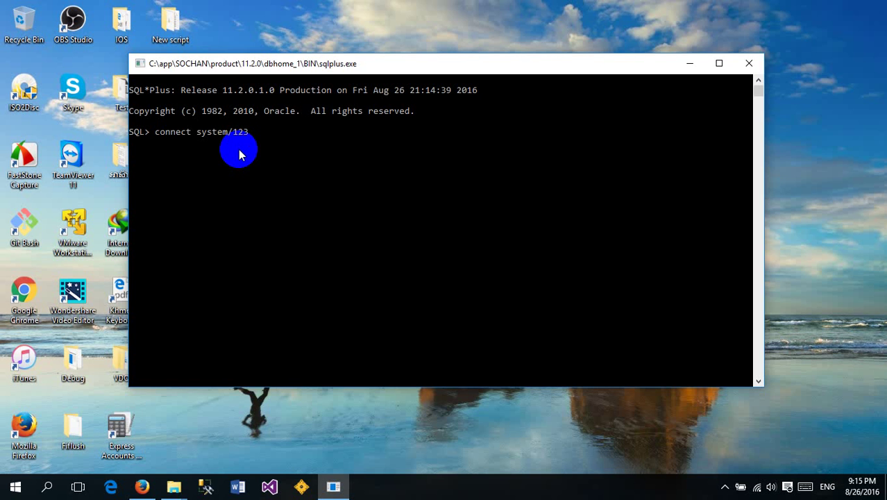
key("Return")
Type the query 'select username, created from all_users'
type("selec")
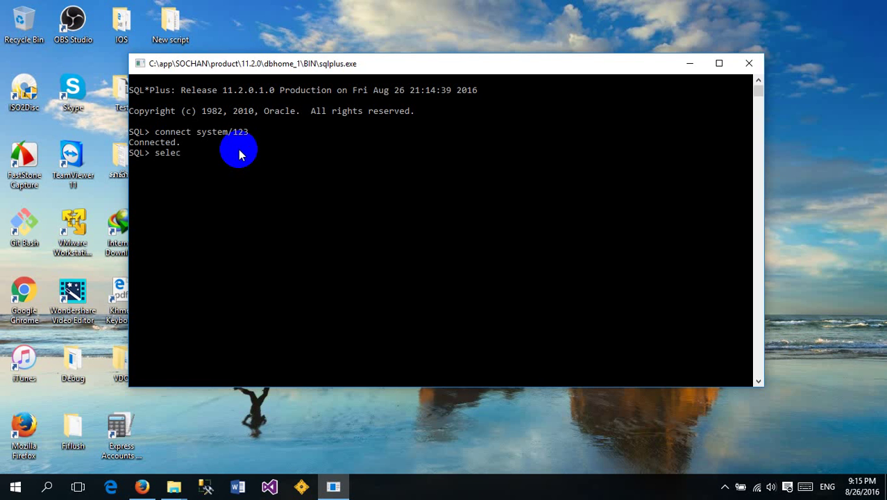
key("BackSpace")
key("BackSpace")
key("BackSpace")
key("BackSpace")
key("BackSpace")
type("select username, created")
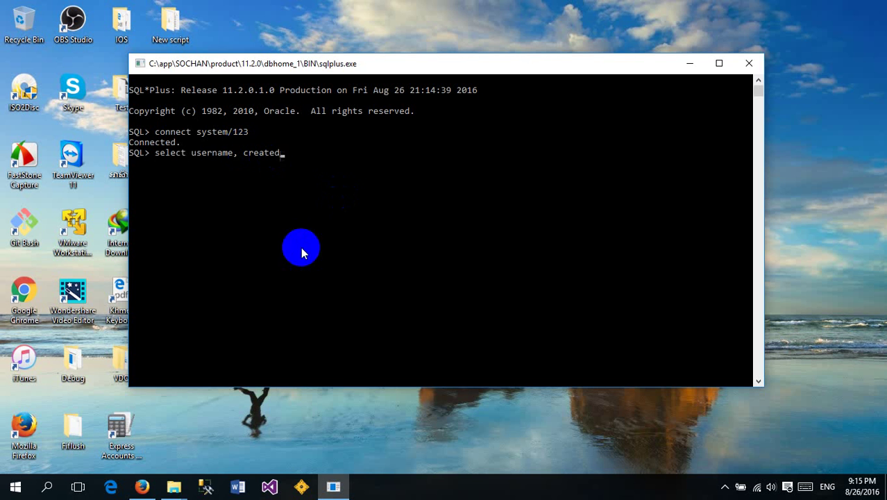
type(" from all")
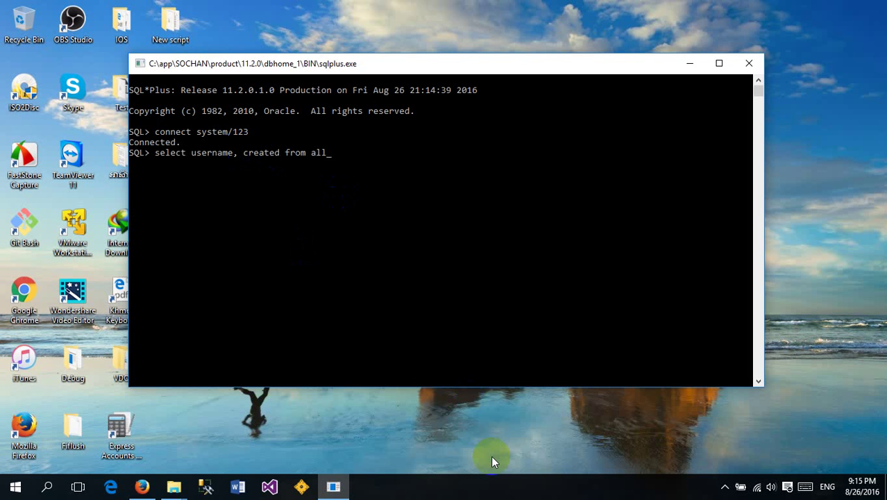